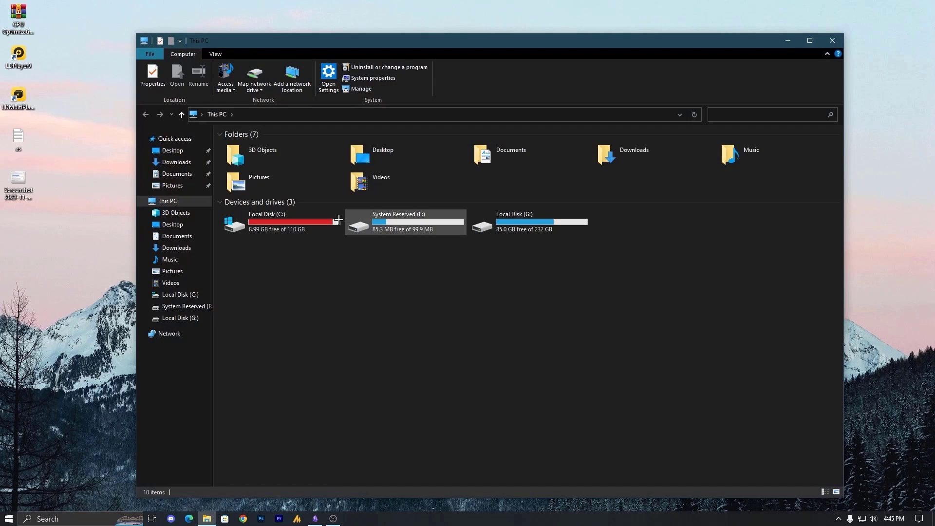
Open C:\Riot Games\VALORANT\live and bring up the context menu for the VALORANT application
double_click(251, 233)
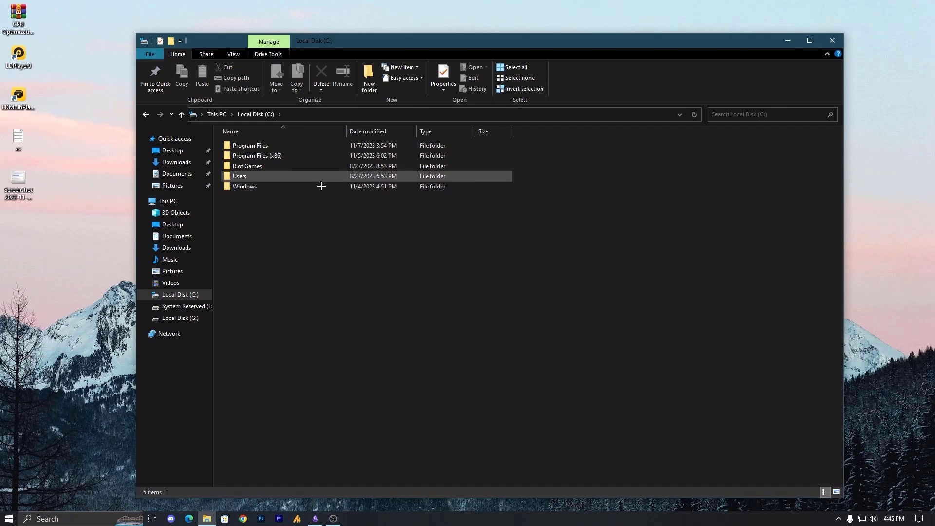
double_click(254, 167)
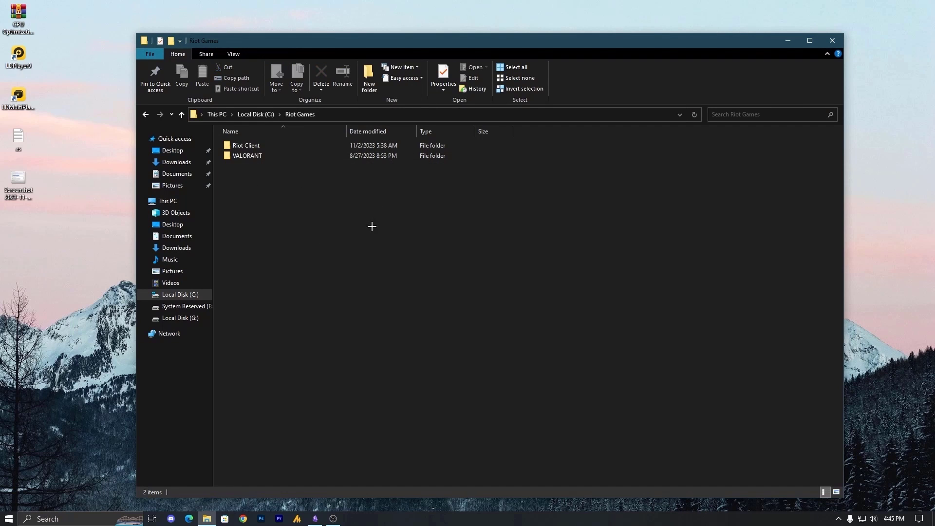
double_click(264, 156)
double_click(252, 146)
click(254, 187)
right_click(252, 188)
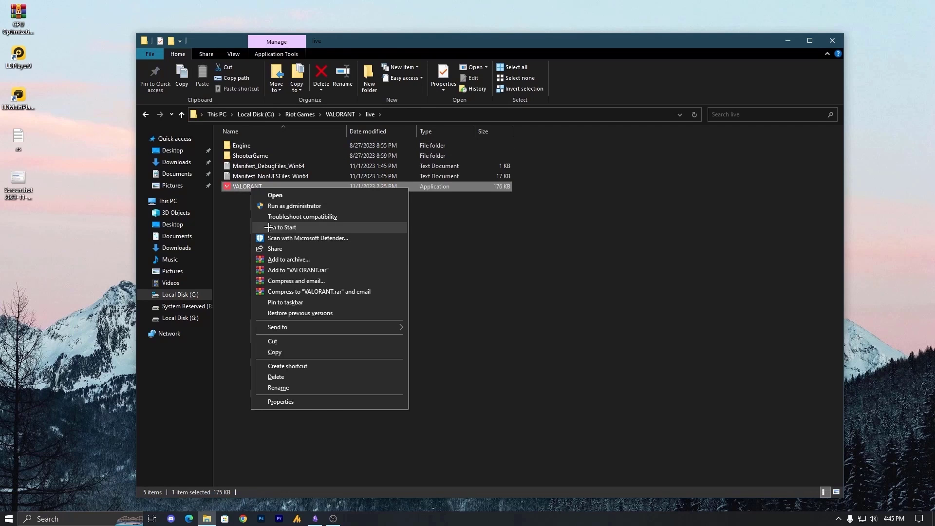
Give VALORANT all-users compatibility with high DPI override by Application, then apply and close Properties
click(317, 403)
click(336, 221)
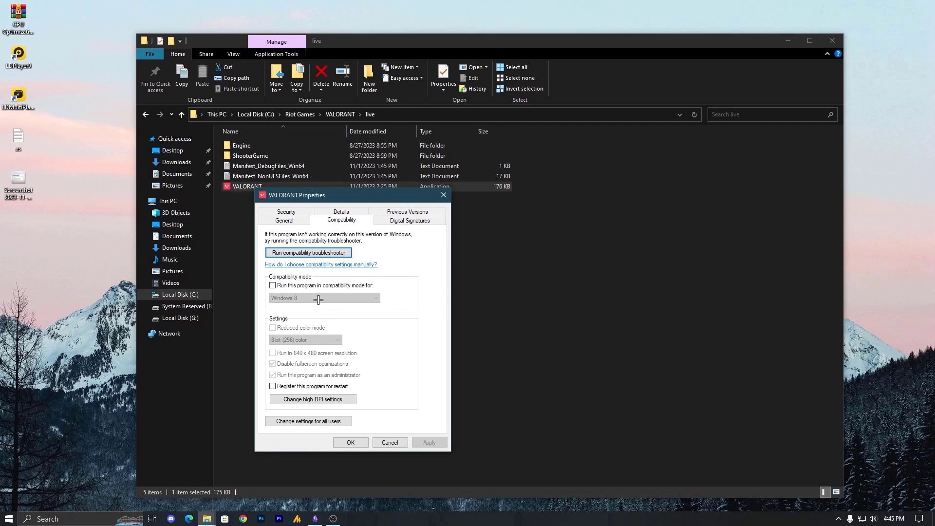
click(303, 422)
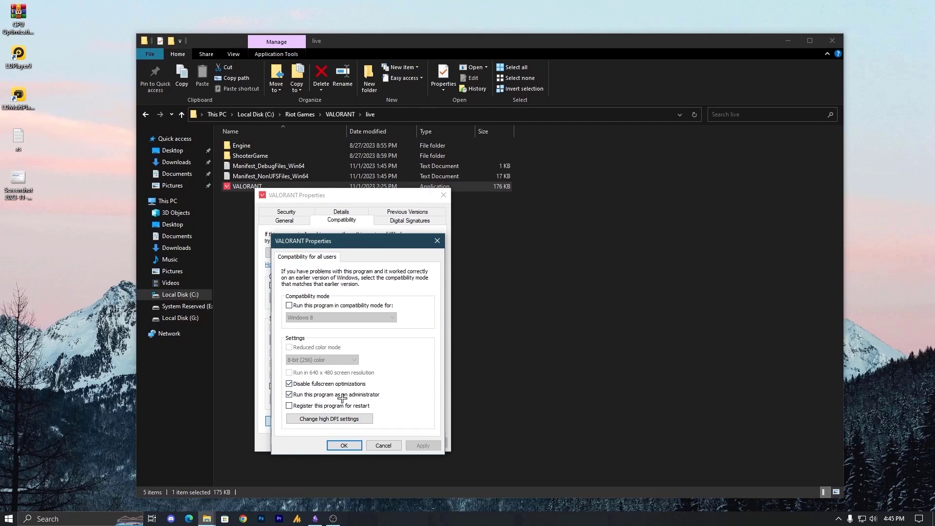
click(342, 419)
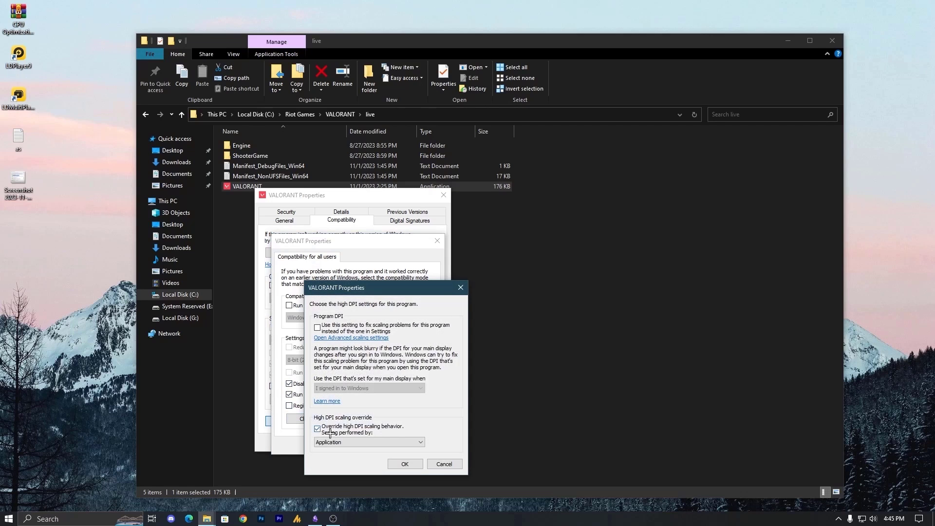
drag(363, 292, 492, 229)
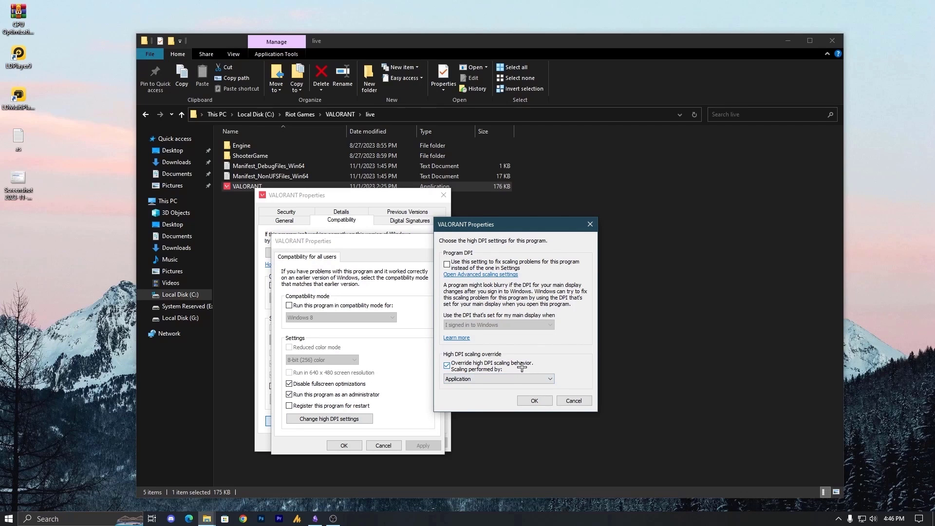
click(502, 378)
click(511, 386)
click(535, 400)
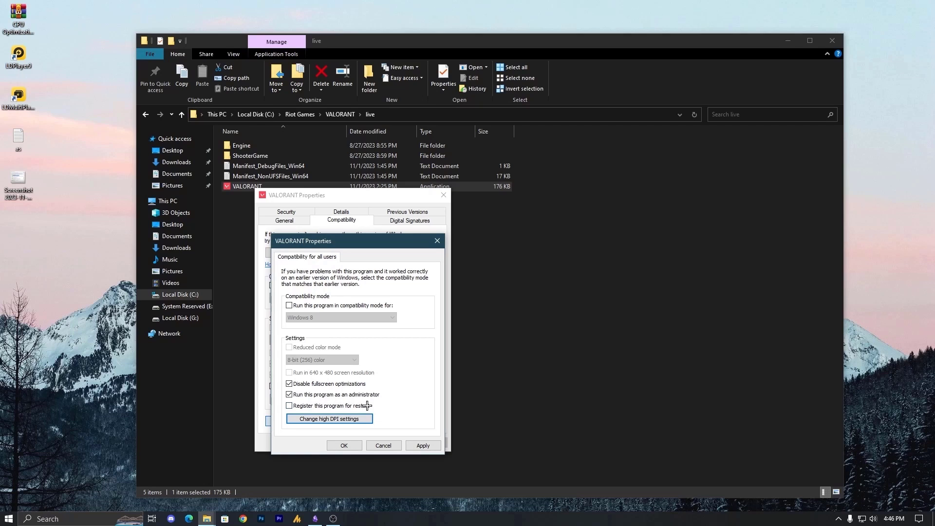
click(420, 445)
click(346, 447)
click(350, 444)
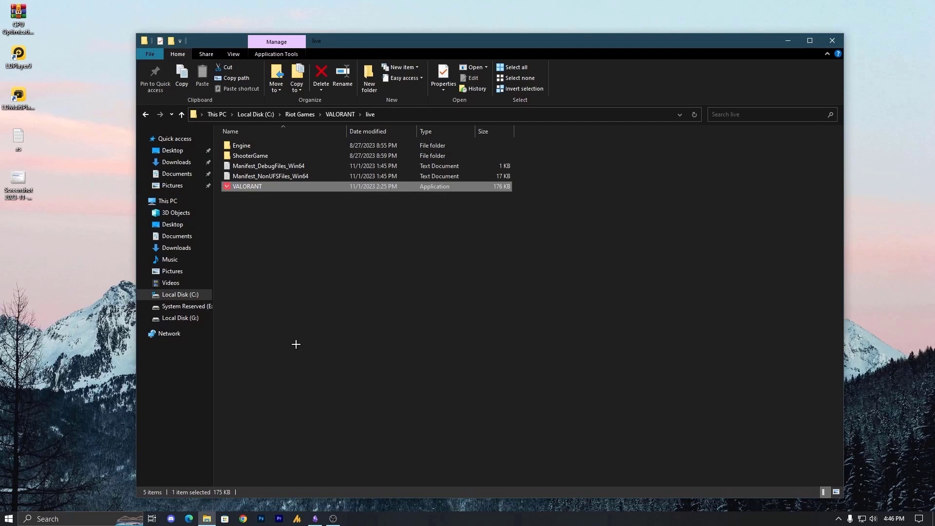
Go to ShooterGame\Binaries\Win64 and open VALORANT-Win64-Shipping's properties
double_click(270, 155)
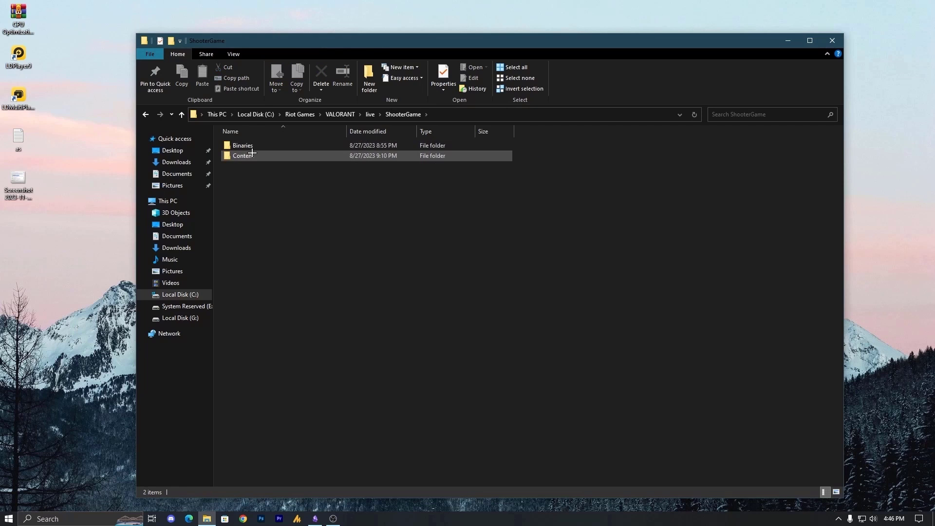
double_click(251, 146)
double_click(254, 145)
scroll(271, 433, down, 8)
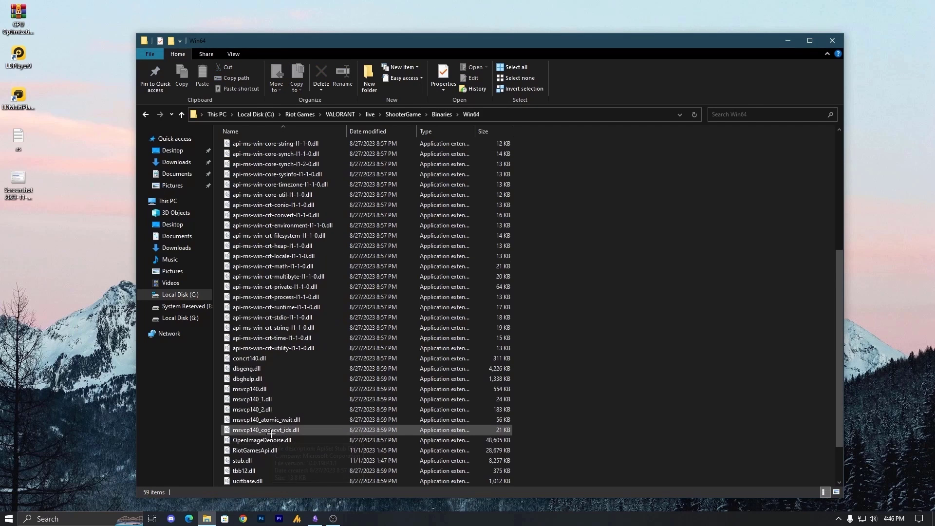
scroll(273, 436, down, 2)
click(309, 444)
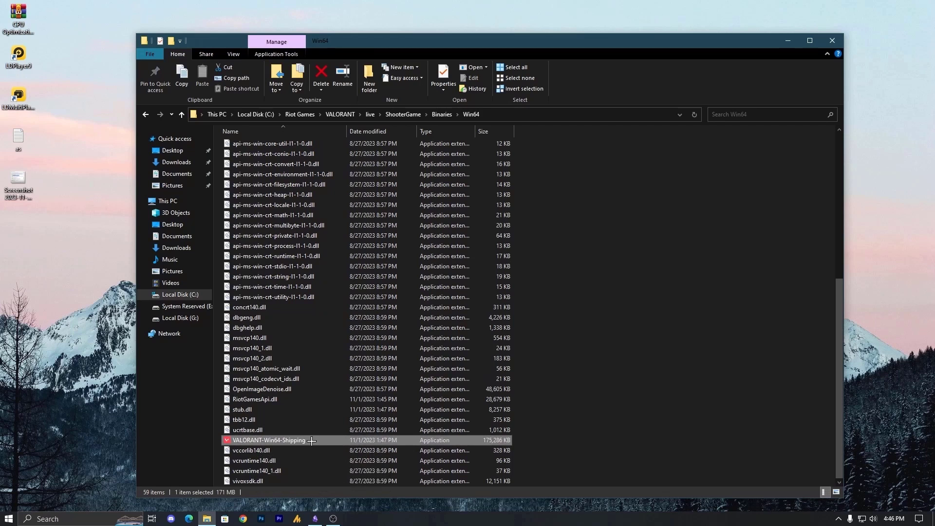
right_click(312, 440)
click(345, 438)
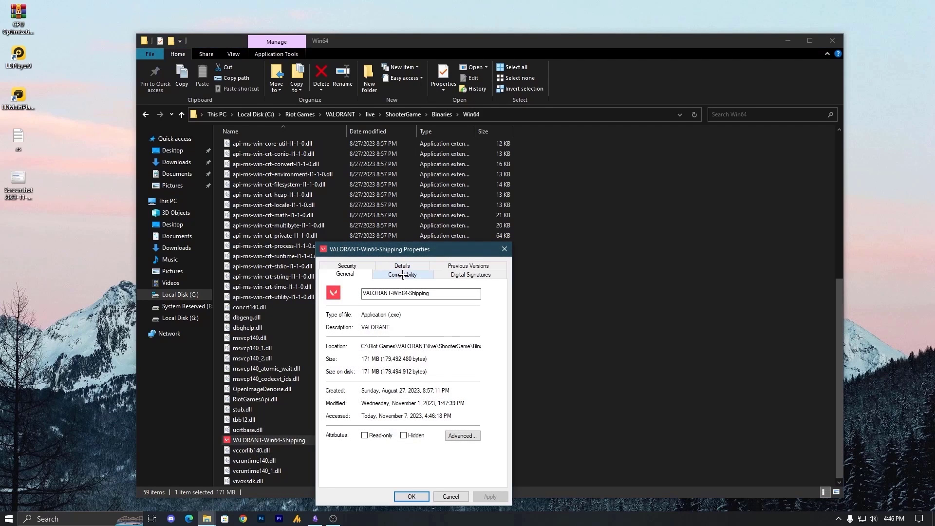
Set its all-users high DPI scaling override to Application, then apply and close Properties
click(402, 275)
drag(405, 248, 349, 157)
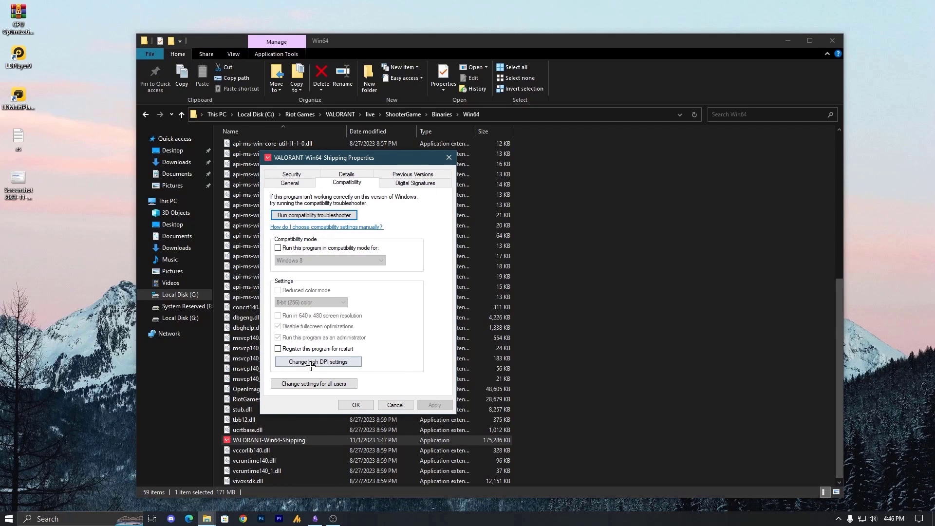
click(312, 384)
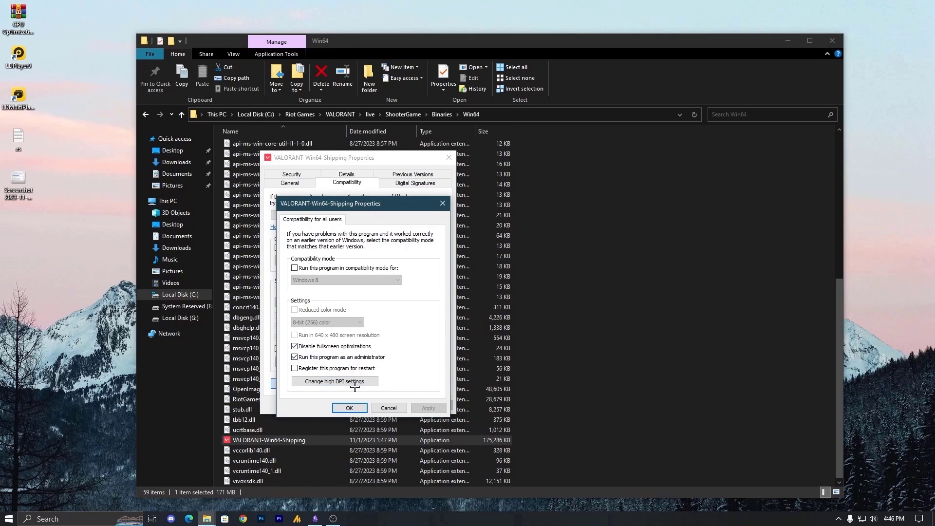
click(351, 383)
click(352, 405)
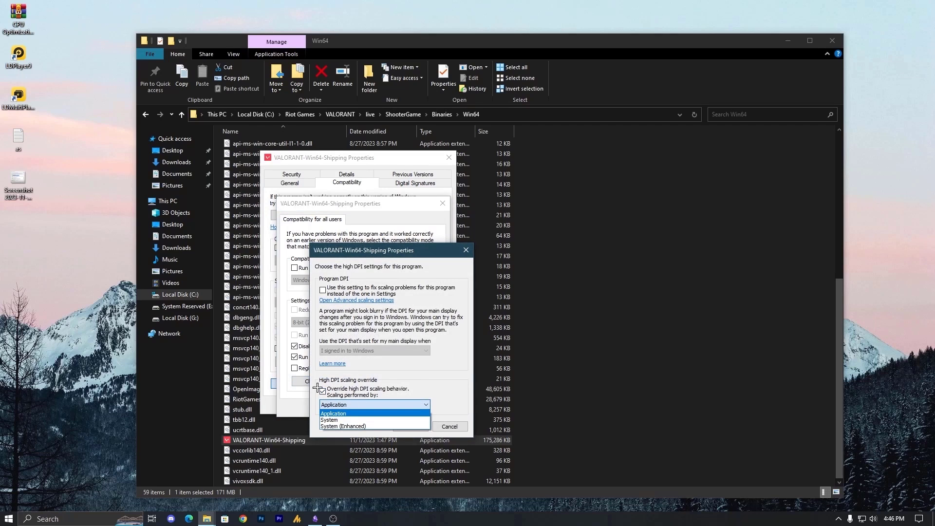
click(365, 413)
click(410, 427)
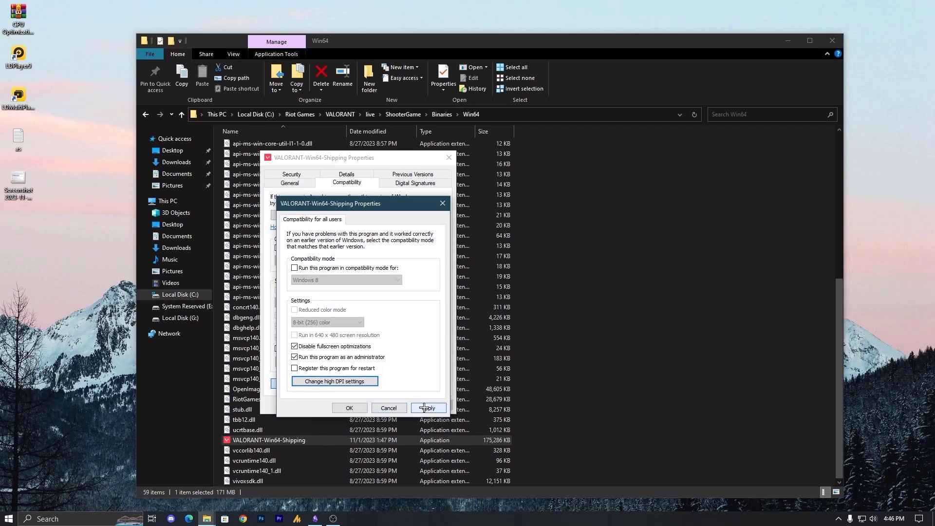
click(357, 408)
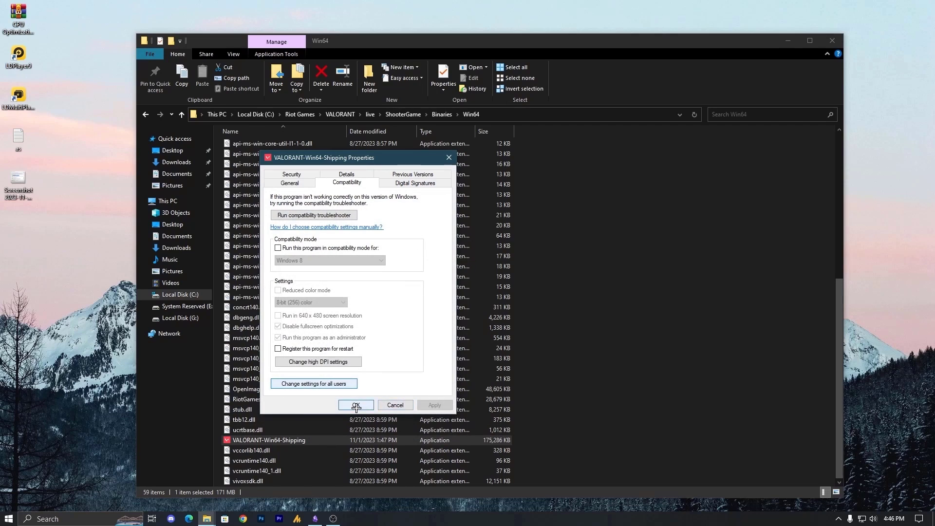
click(356, 407)
Close the File Explorer window
click(831, 42)
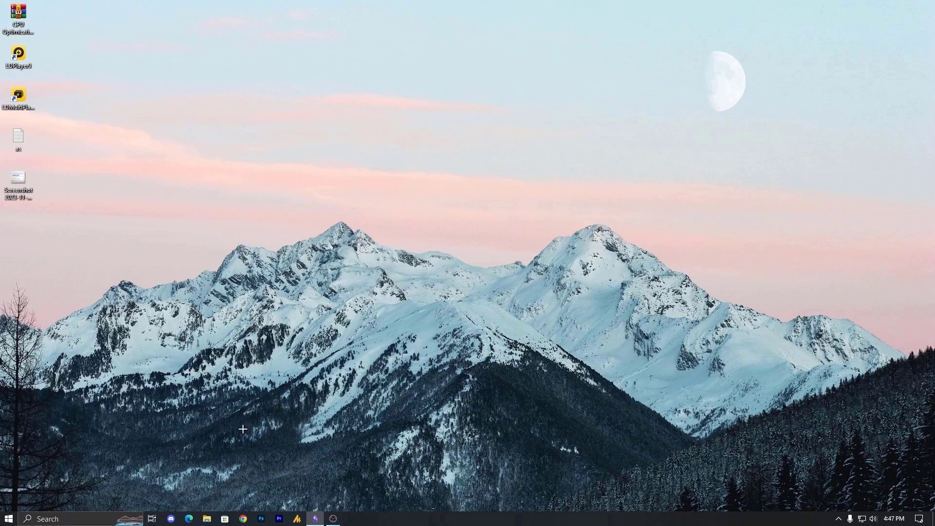
Navigate Windows Settings to Apps > Apps & features > Optional features
click(7, 519)
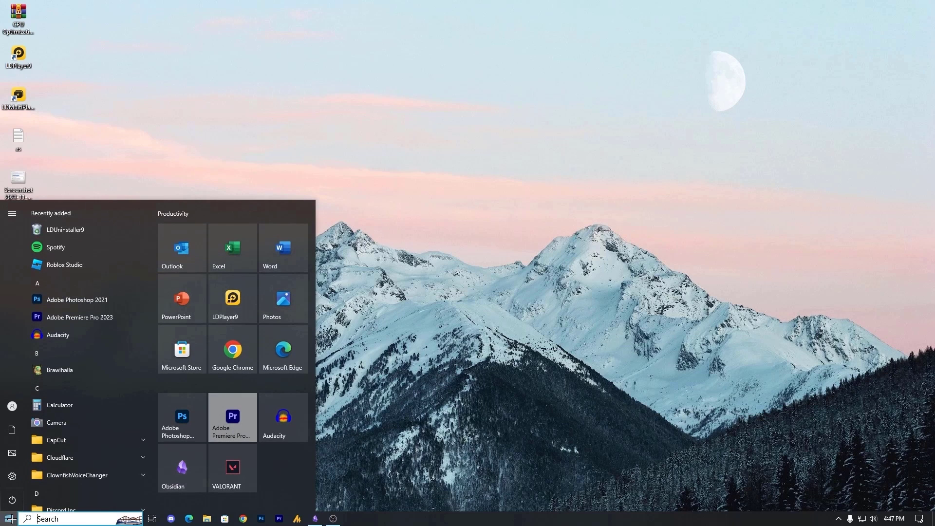
click(13, 476)
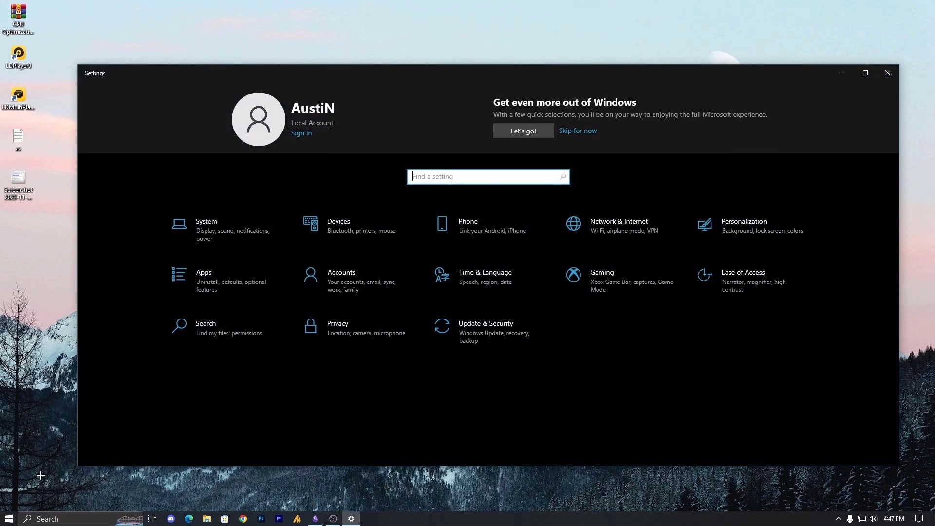
click(227, 284)
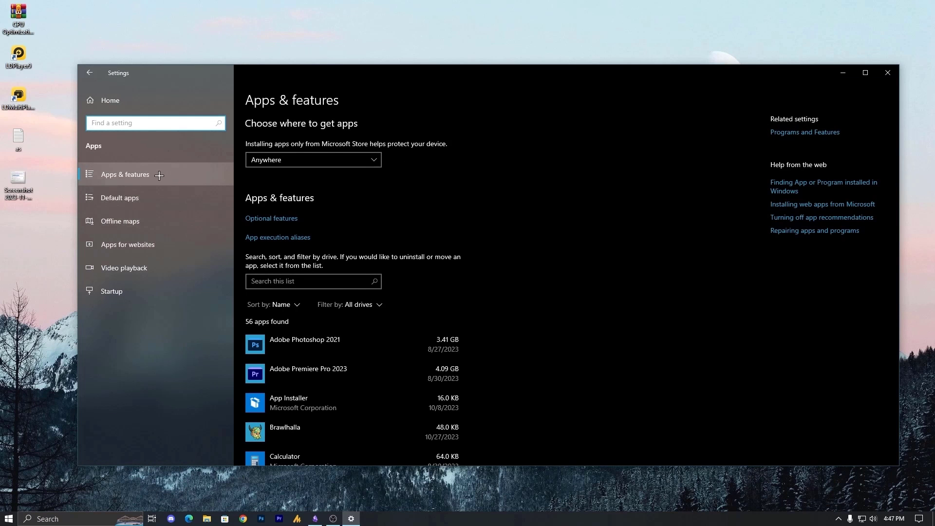
click(159, 176)
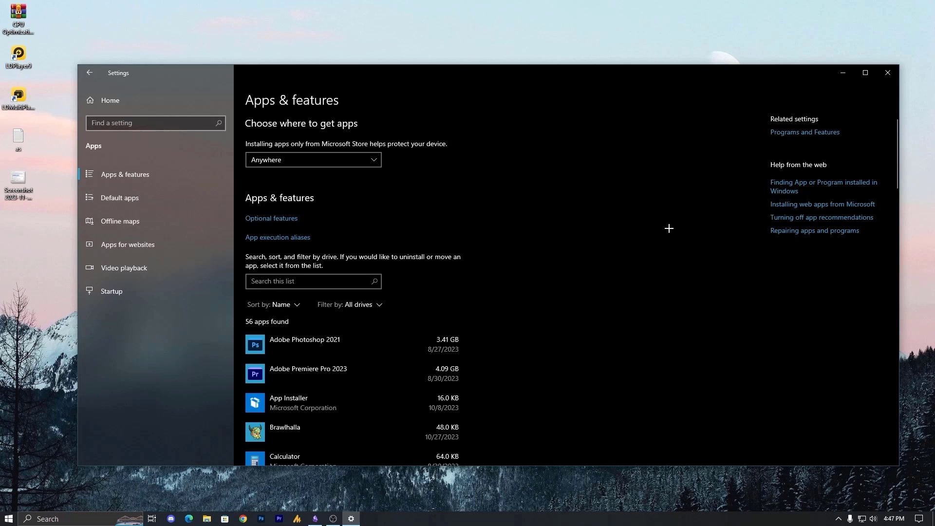
click(273, 219)
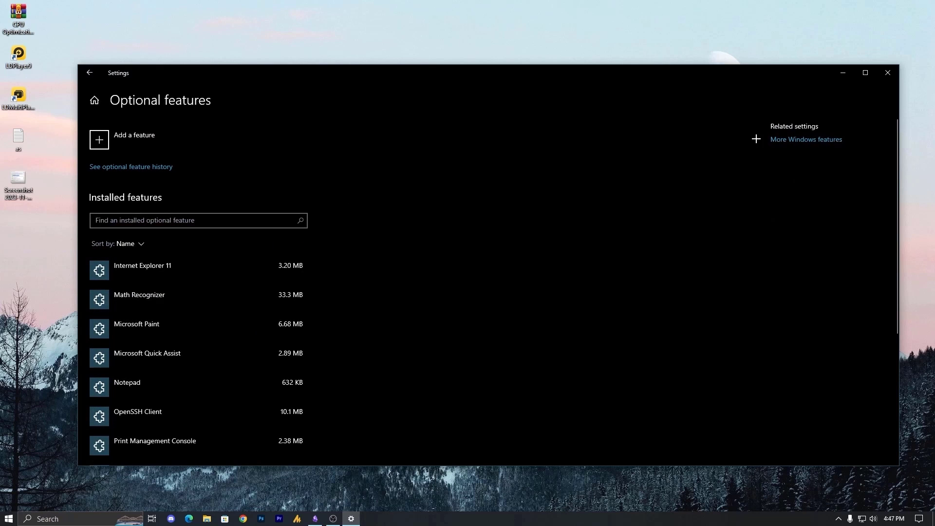
Browse the Windows Features list, cancel it without changes, and close Settings
click(802, 145)
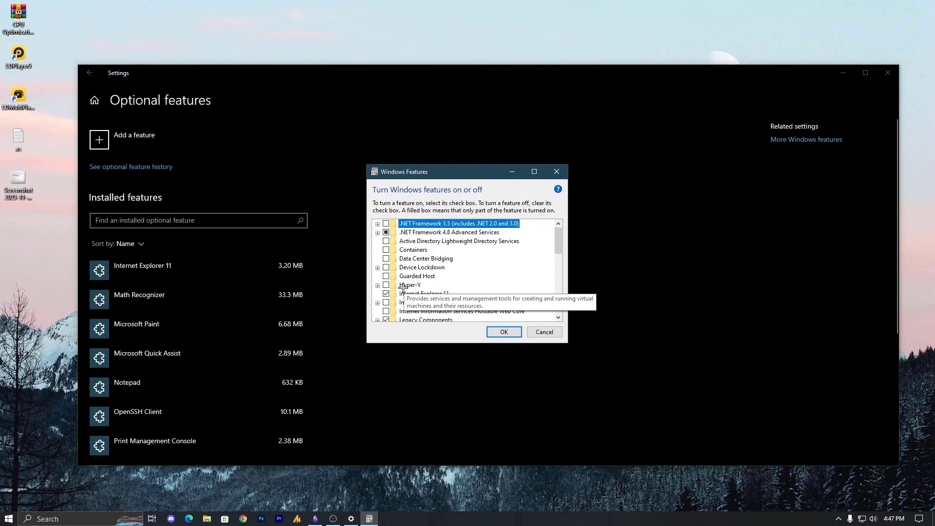
drag(559, 242, 568, 289)
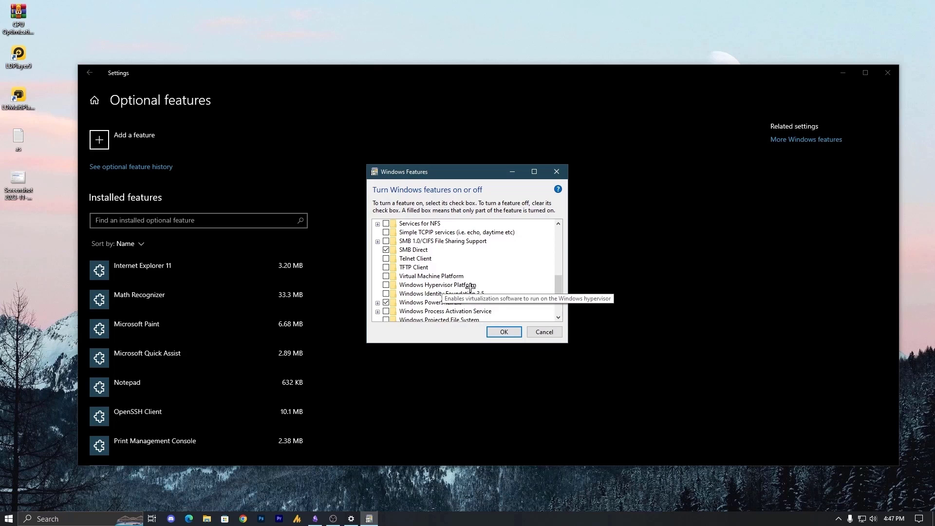
scroll(496, 301, down, 2)
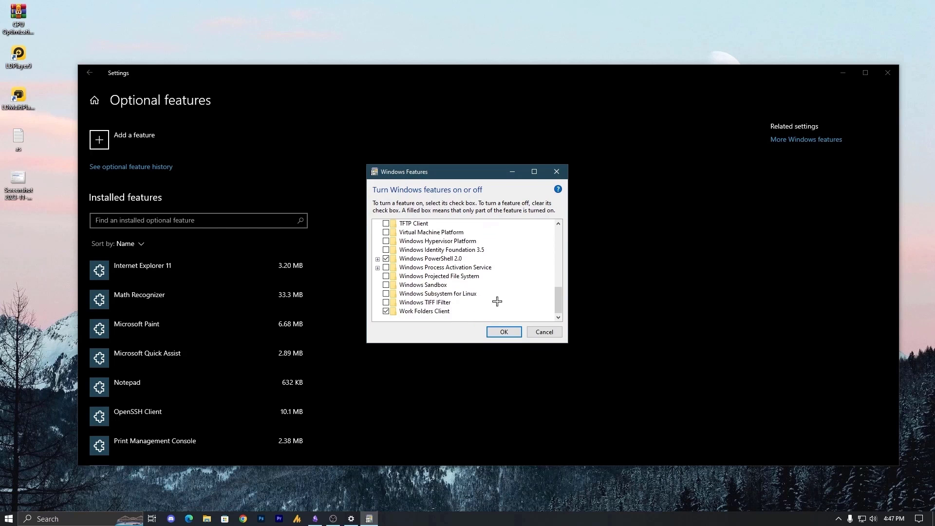
click(544, 331)
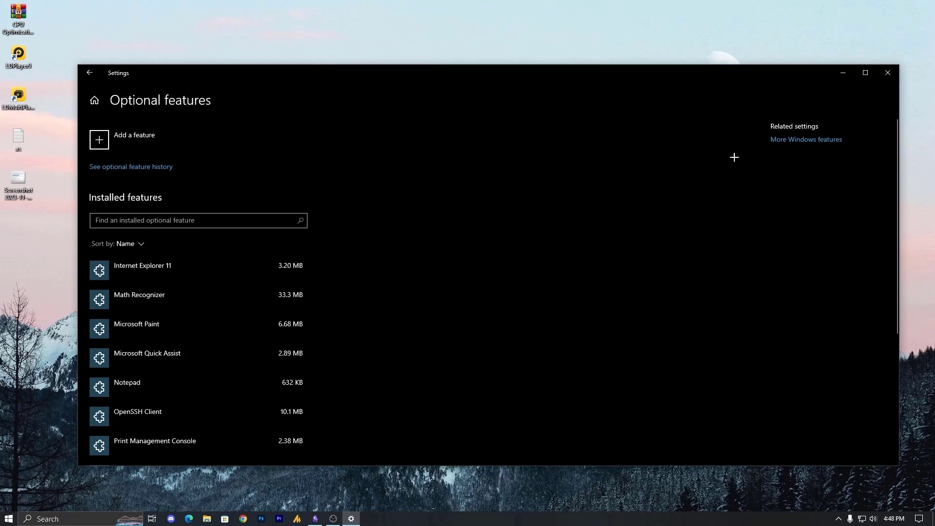
click(887, 73)
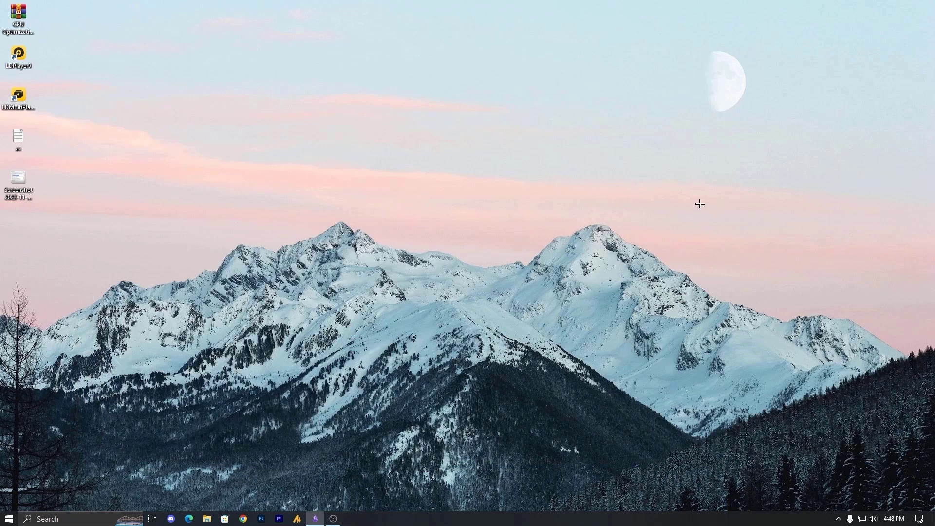
double_click(24, 181)
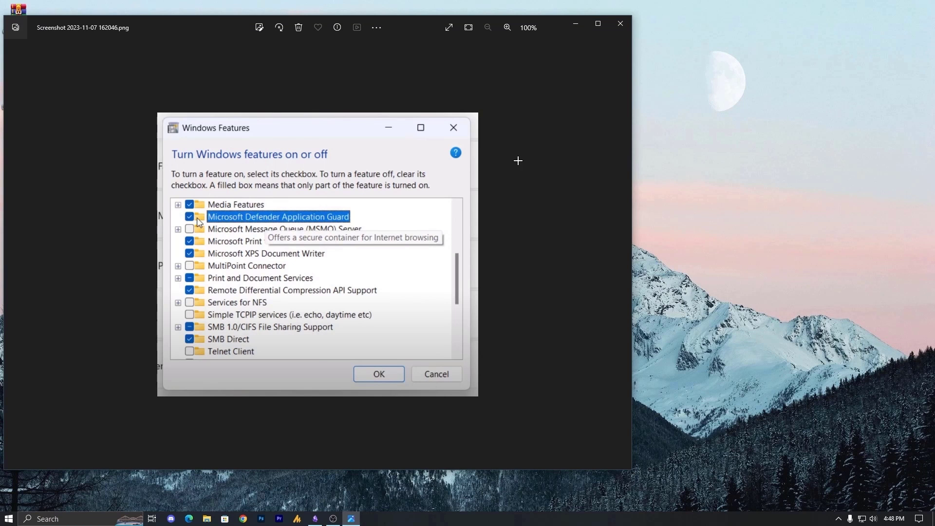
click(620, 23)
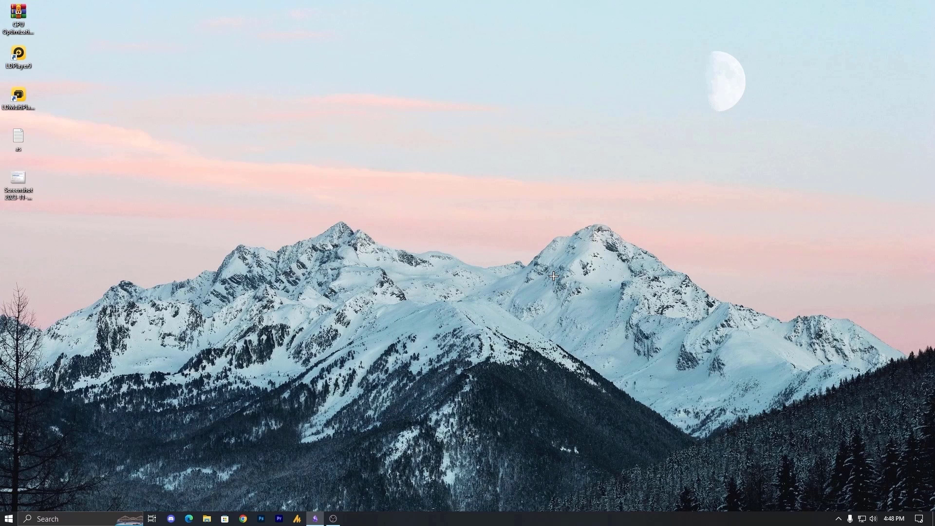
key(super)
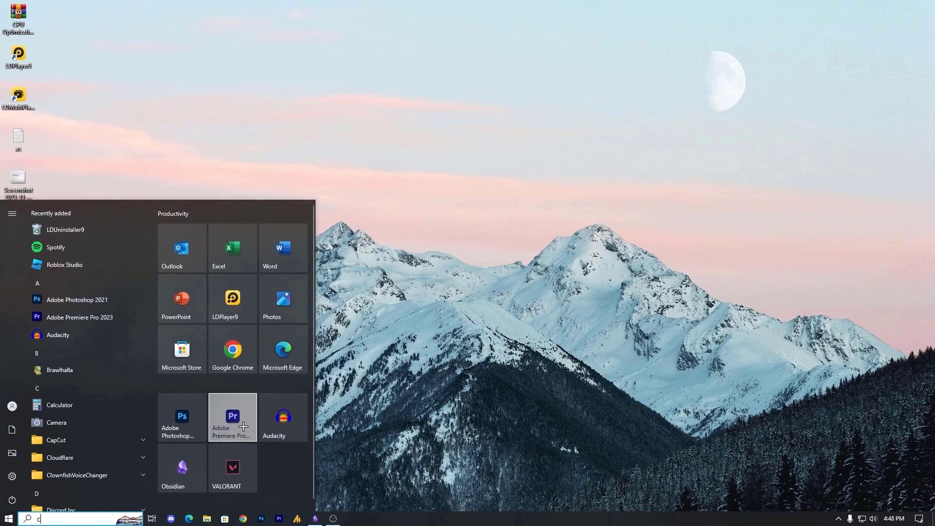
text(cm)
right_click(72, 257)
click(105, 269)
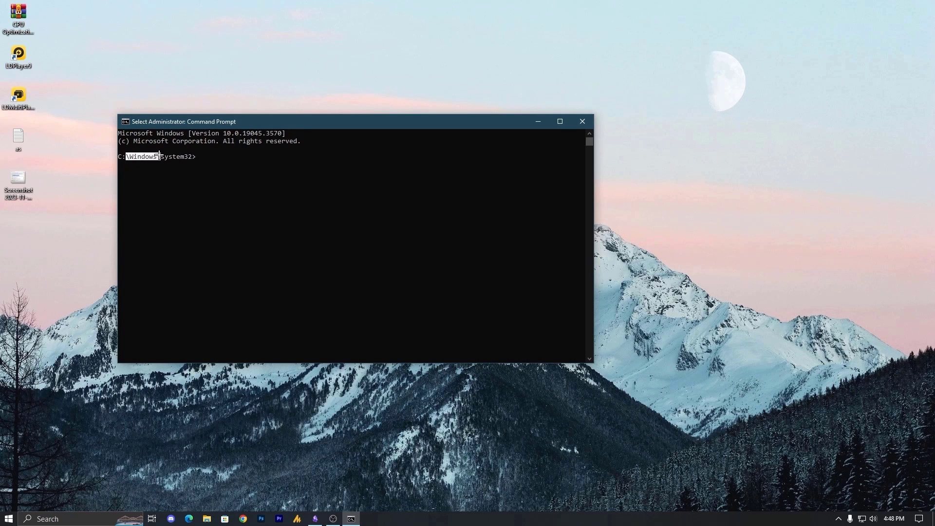
drag(159, 154, 199, 156)
click(582, 122)
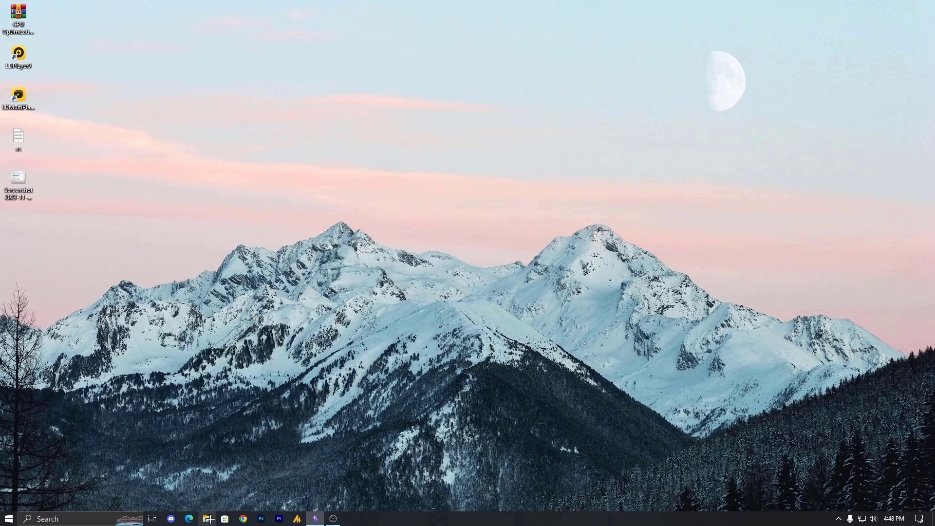
Open File Explorer at C:\Windows\System32 and search it for cmd.exe
click(206, 519)
double_click(296, 228)
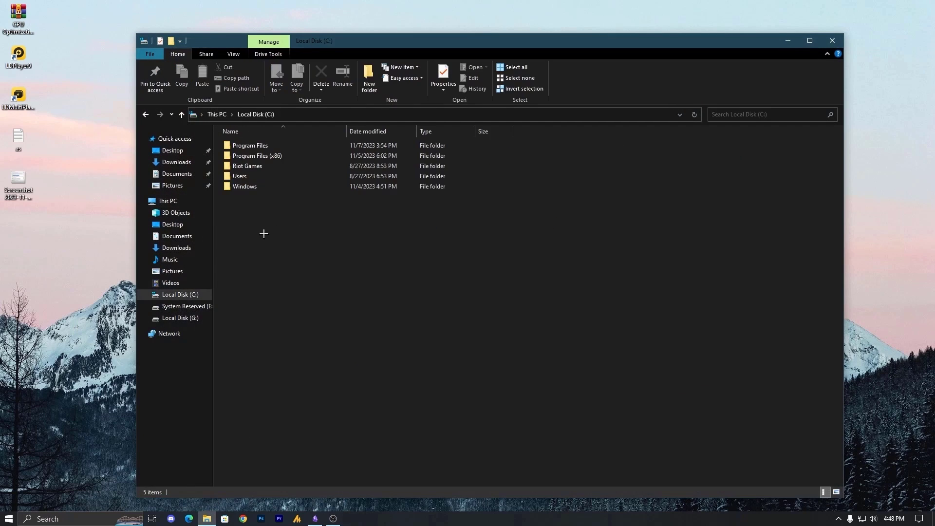
double_click(273, 179)
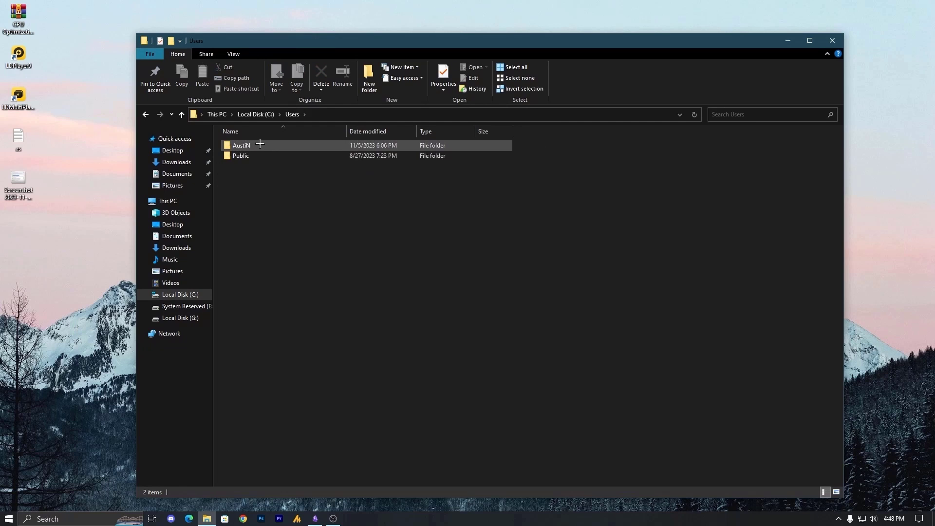
key(alt+Left)
double_click(272, 185)
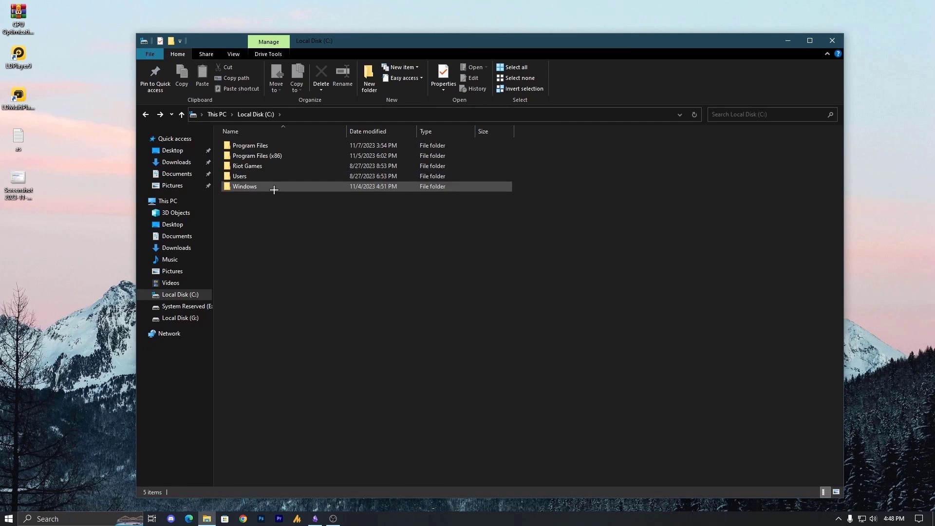
key(s)
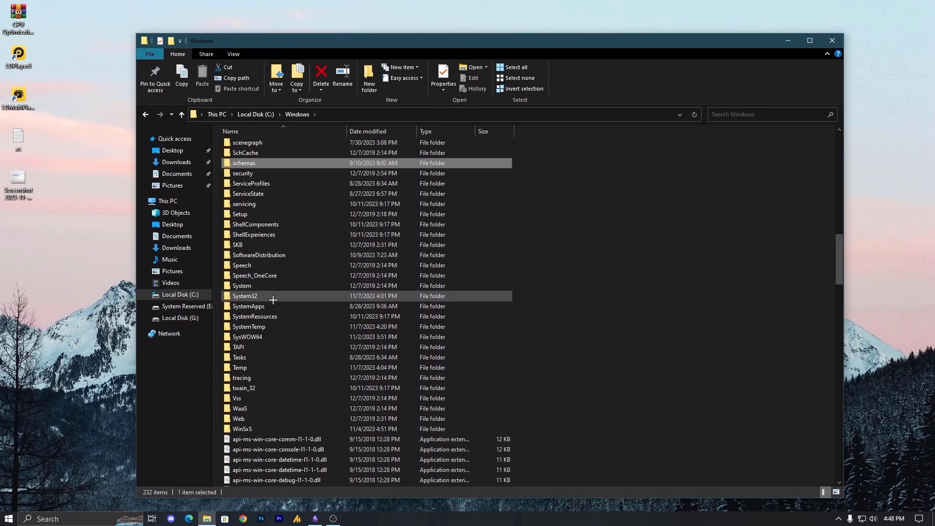
double_click(271, 295)
click(736, 115)
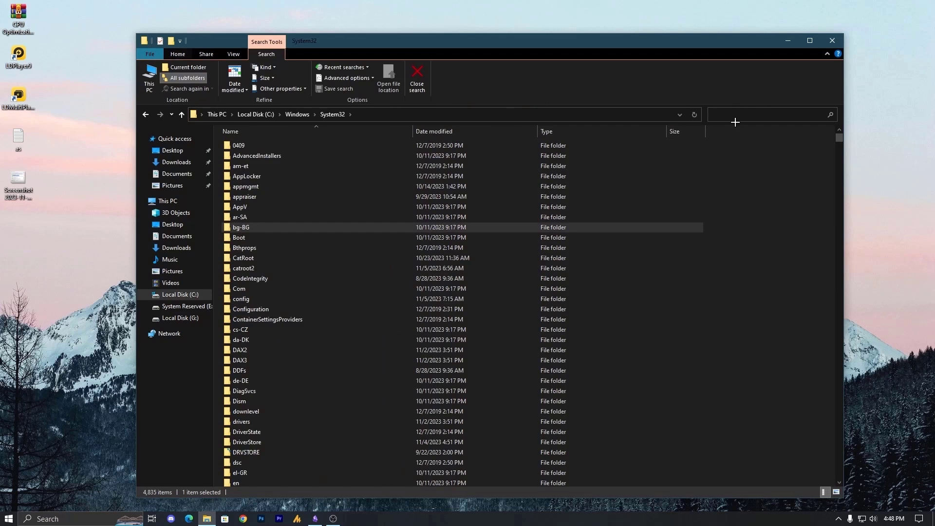
text(c)
click(734, 128)
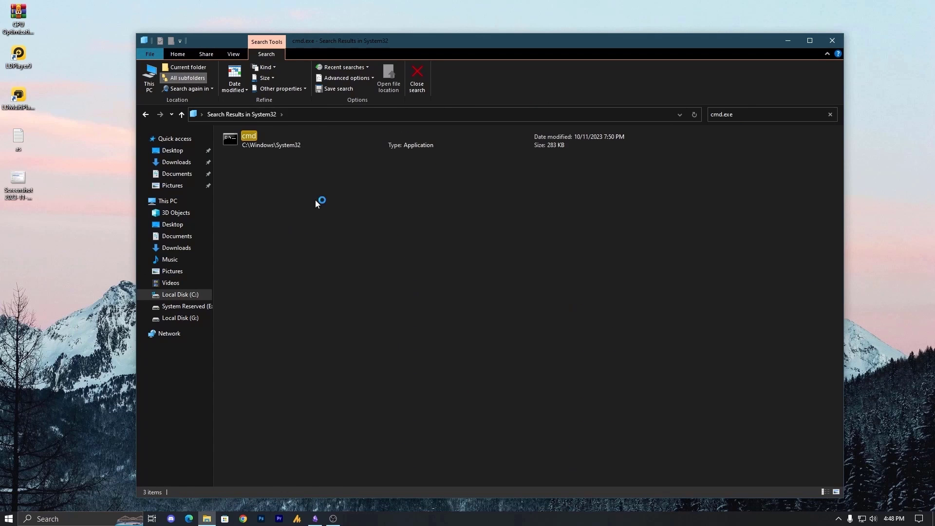
Launch cmd, close Explorer, and run bcdedit /set hypervisorlaunchtype off pasted from clipboard history
double_click(258, 139)
click(831, 40)
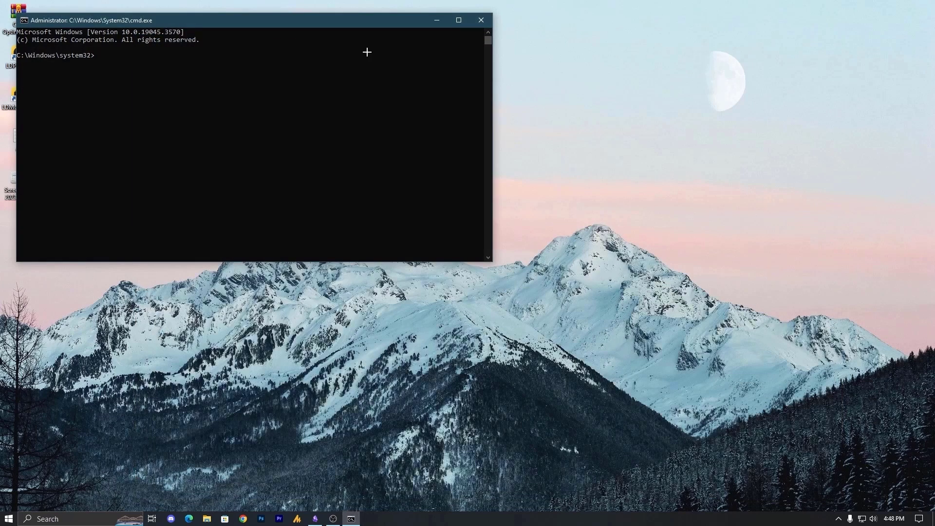
drag(245, 20, 477, 101)
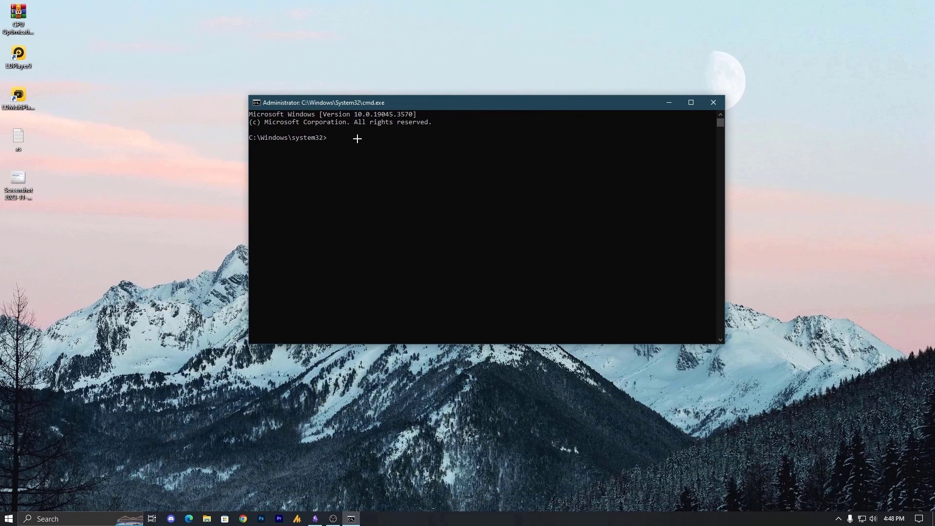
key(super+v)
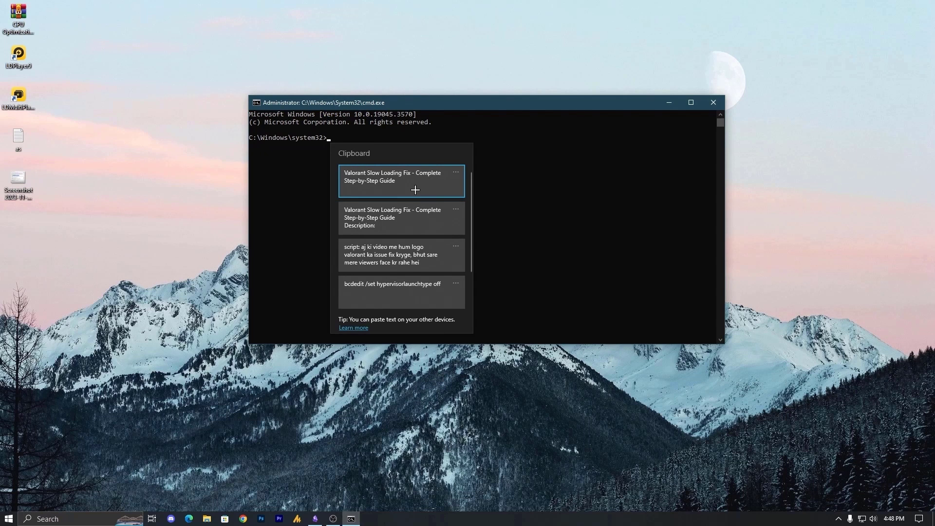
scroll(409, 269, down, 2)
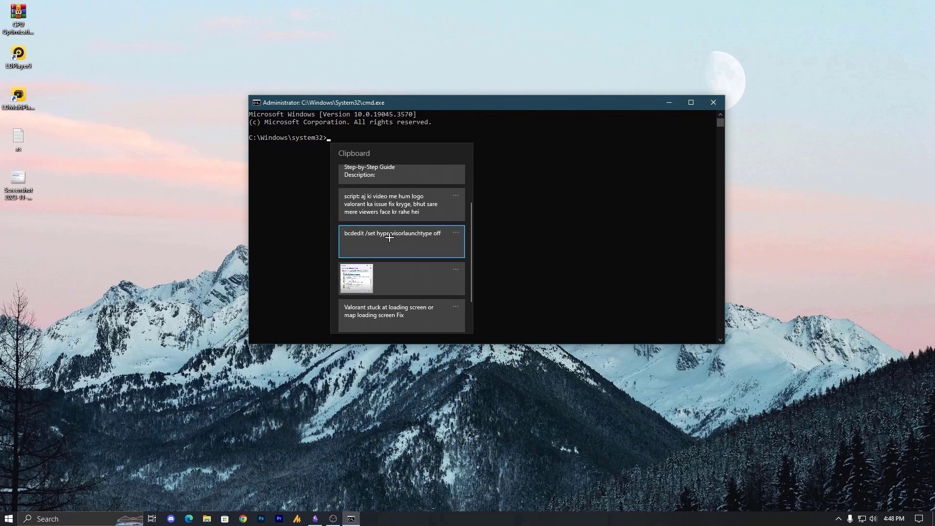
click(375, 238)
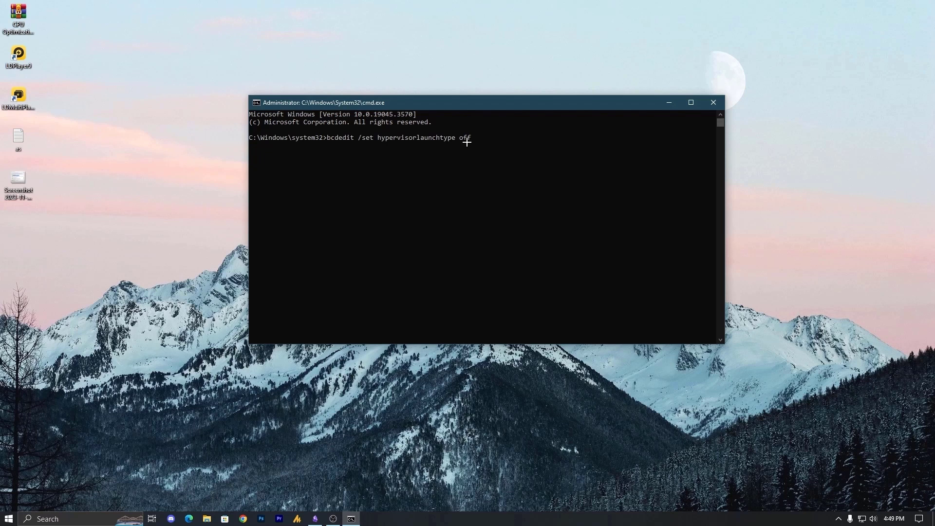
key(Return)
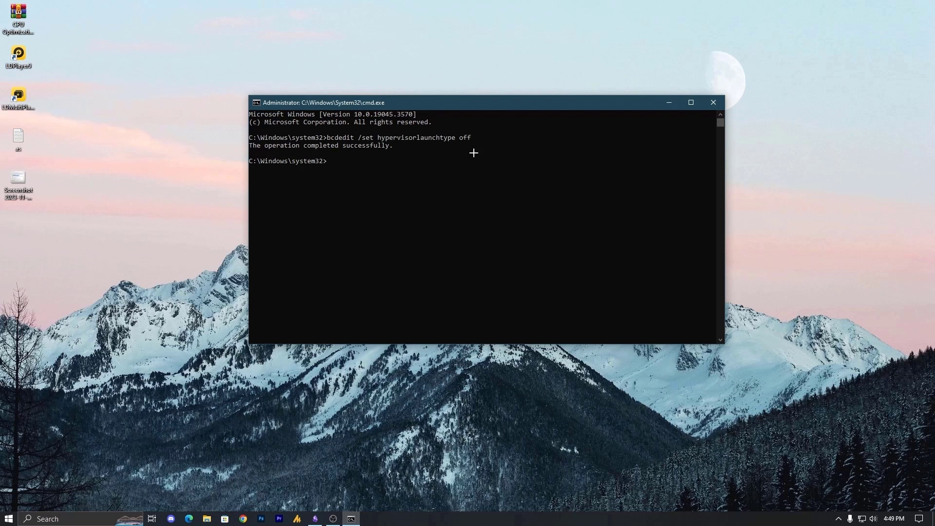
click(712, 103)
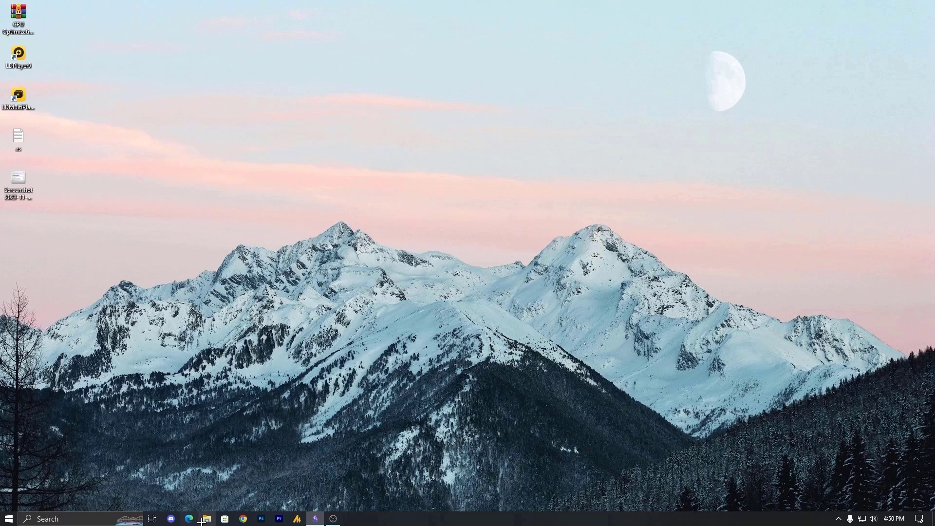
Open C:\Riot Games\VALORANT\live with Win+E, delete Manifest_DebugFiles_Win64, and close Explorer
key(super+e)
double_click(282, 219)
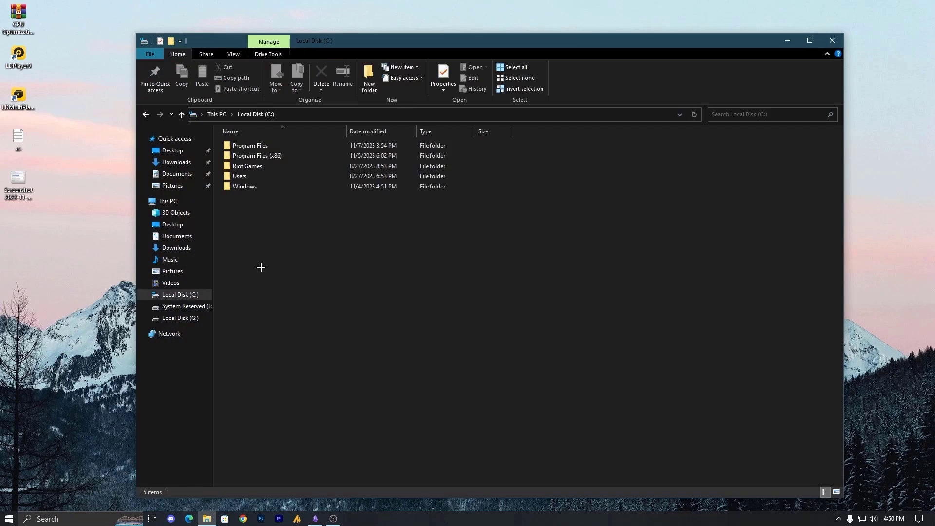
double_click(263, 166)
double_click(262, 156)
double_click(265, 145)
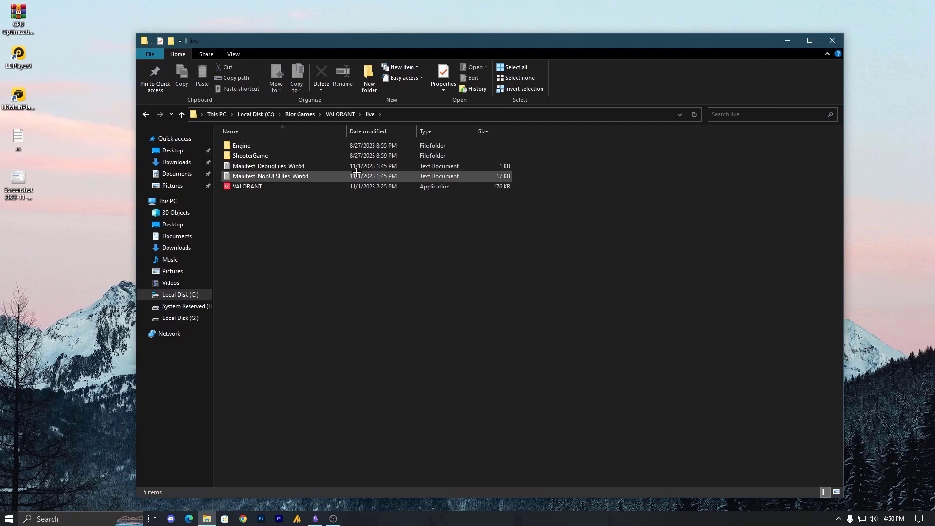
click(263, 166)
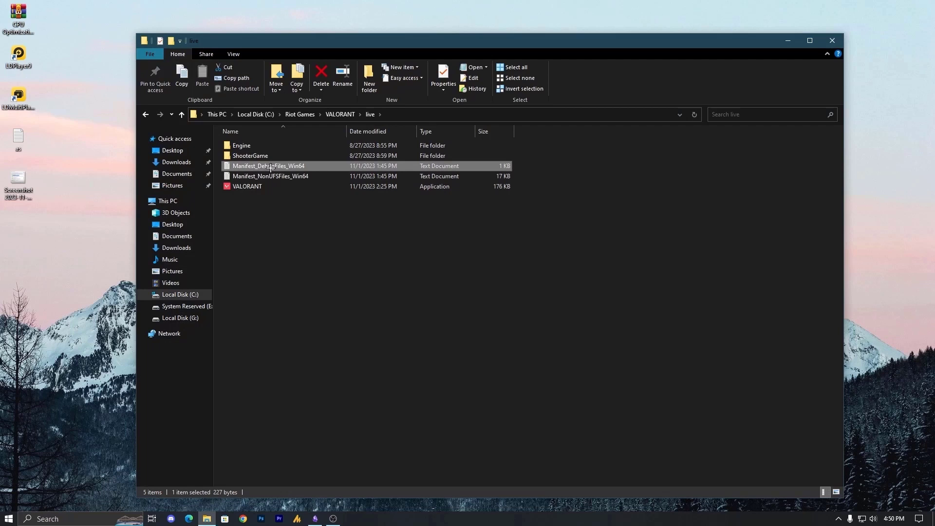
right_click(298, 167)
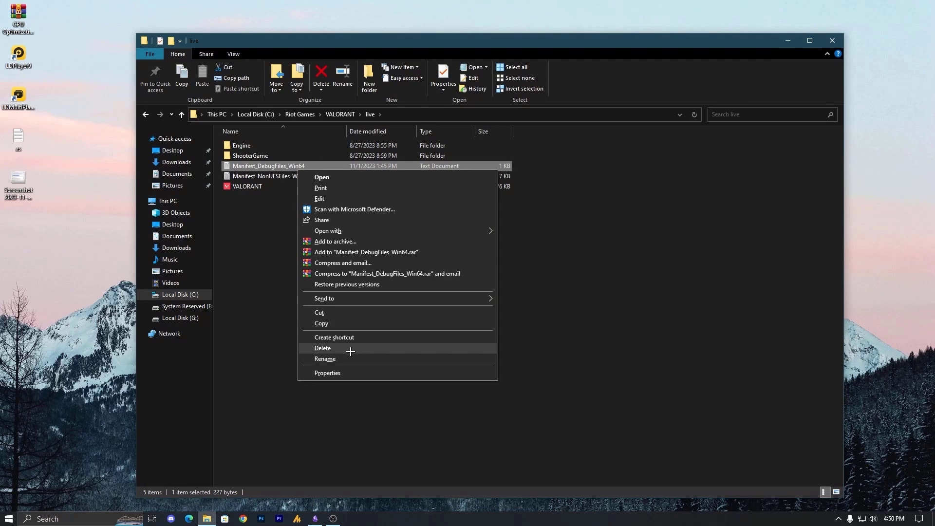
click(352, 348)
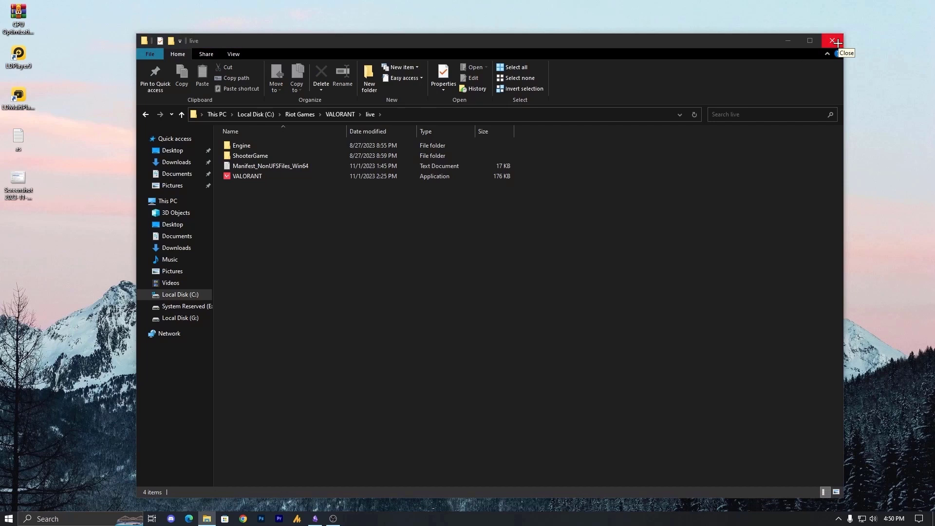
click(837, 43)
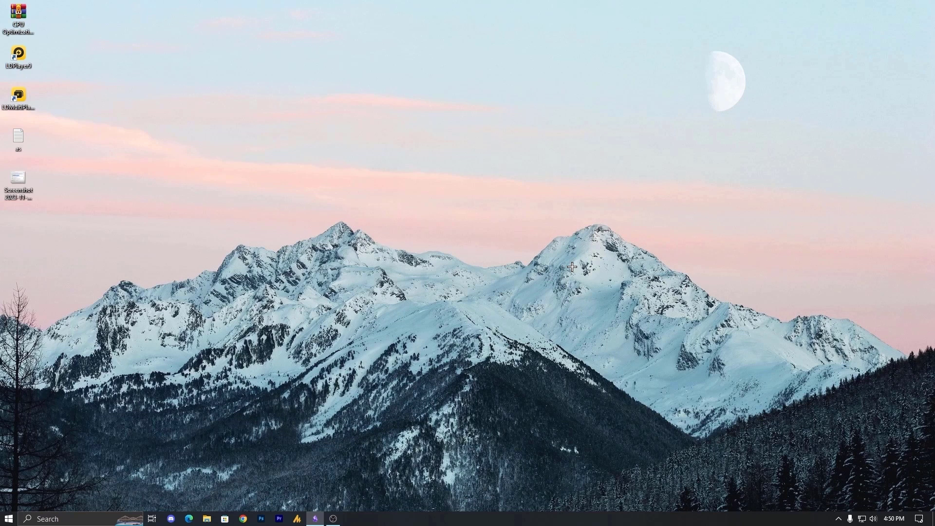
Launch Command Prompt as administrator from the Start menu search for 'cm'
click(8, 518)
text(cm)
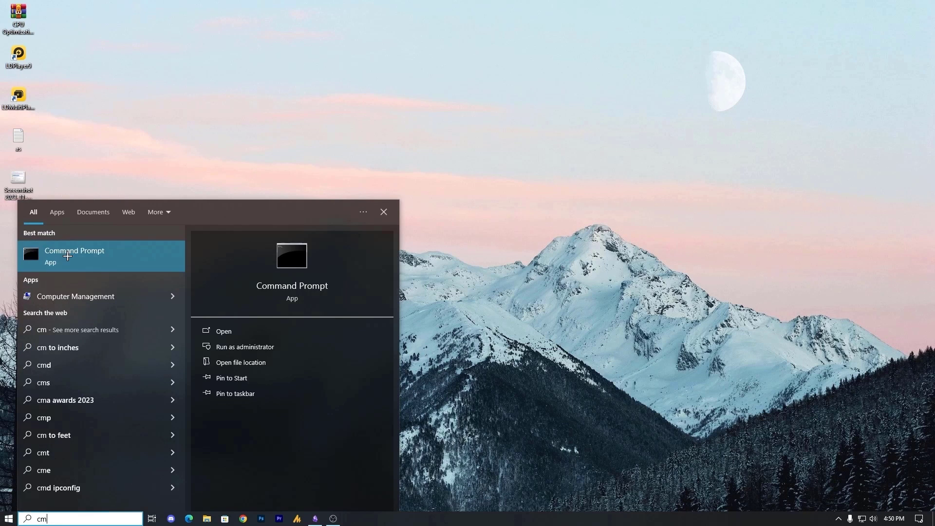
right_click(68, 256)
click(108, 267)
drag(53, 80, 122, 83)
click(123, 81)
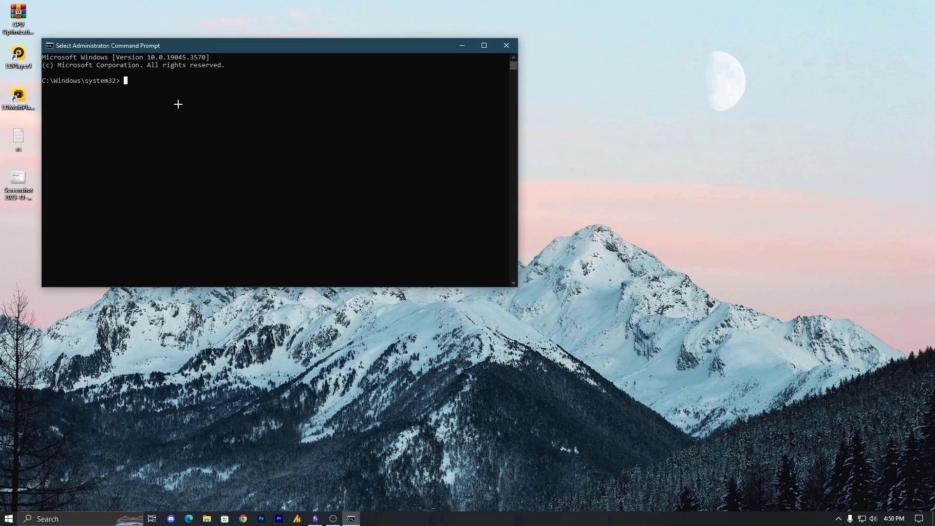
Run sc delete vgc and sc delete vgk, then exit the prompt
text(sc delete vgc)
key(Return)
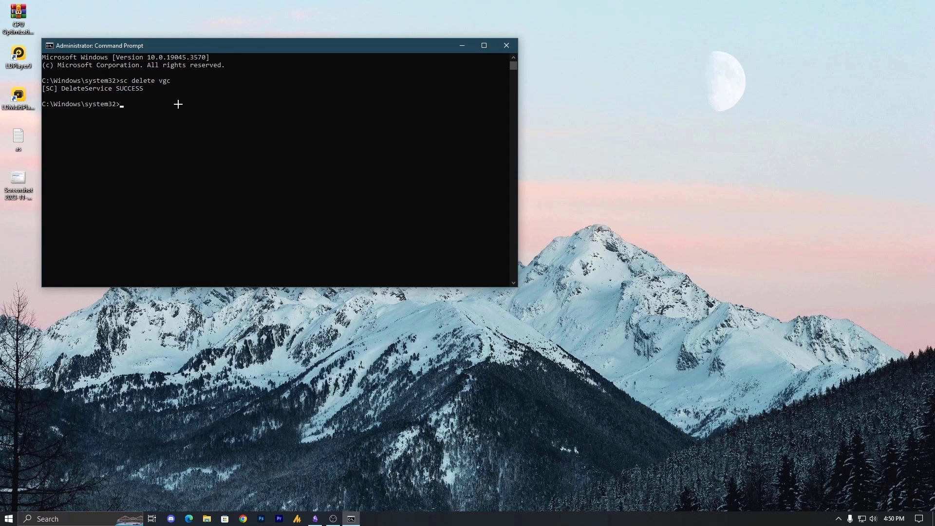
text(sc delete vgk)
key(Return)
text(exit)
key(Return)
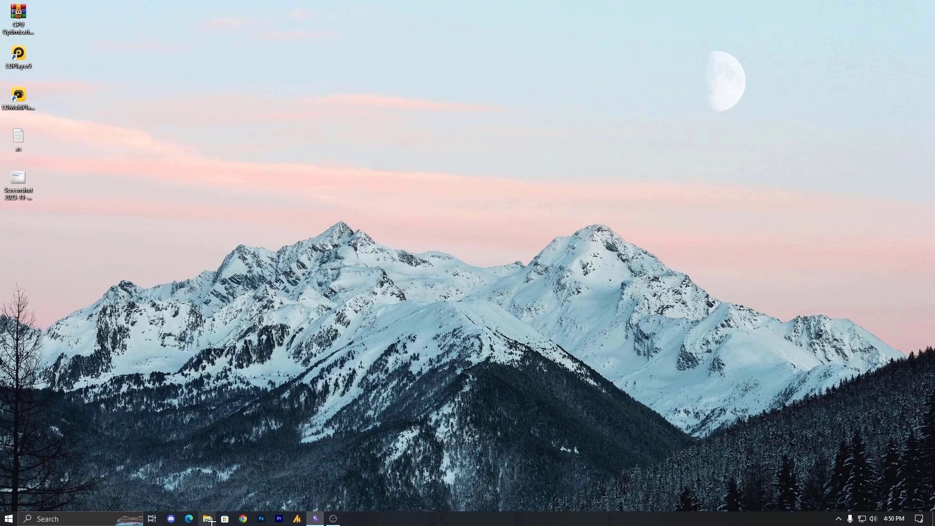
Browse to C:\Program Files and delete the Riot Vanguard folder
click(206, 519)
click(268, 225)
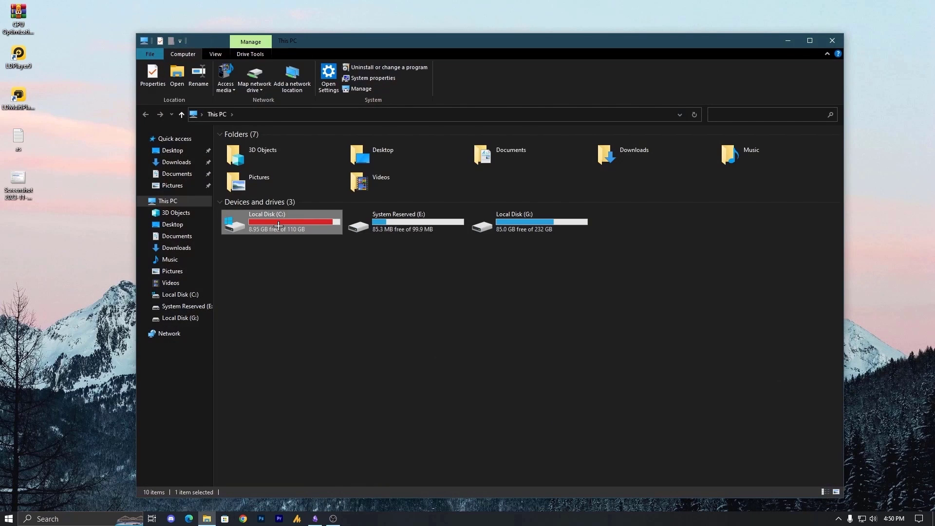
double_click(278, 225)
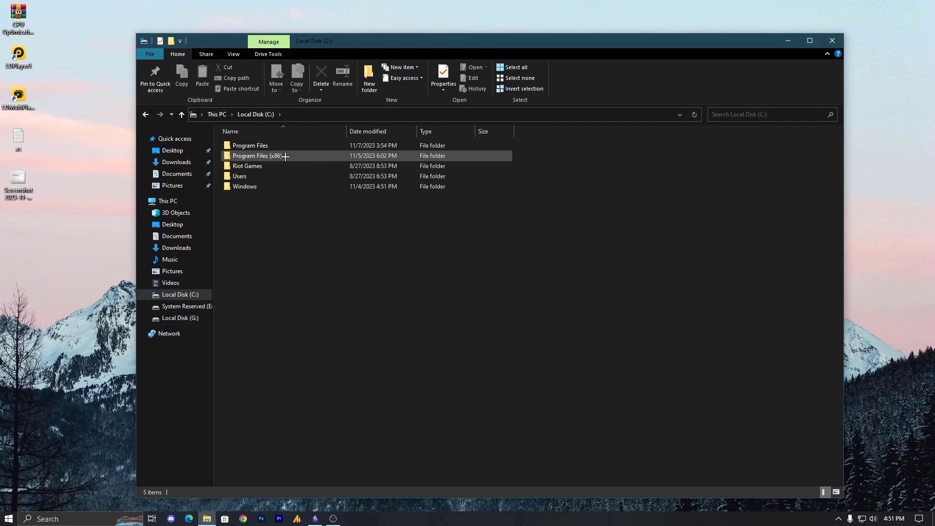
double_click(283, 156)
click(292, 339)
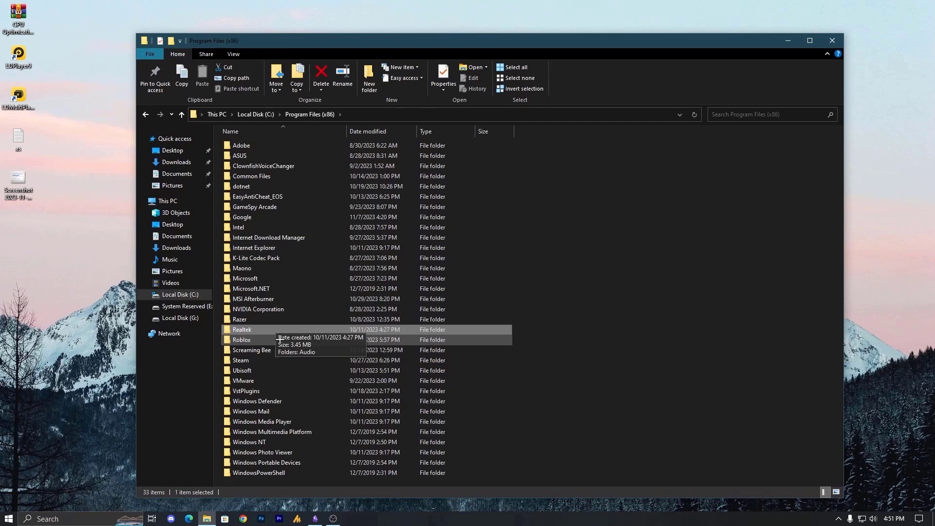
key(BackSpace)
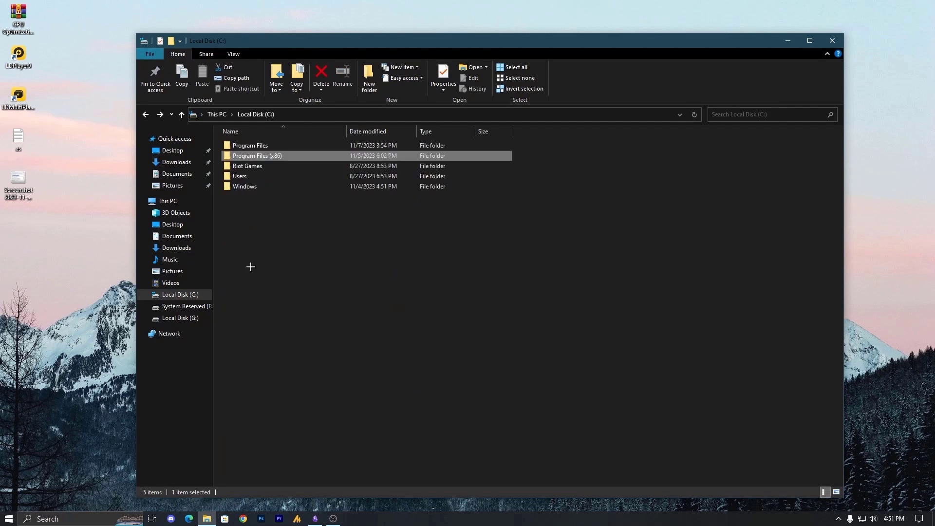
key(Up)
key(Return)
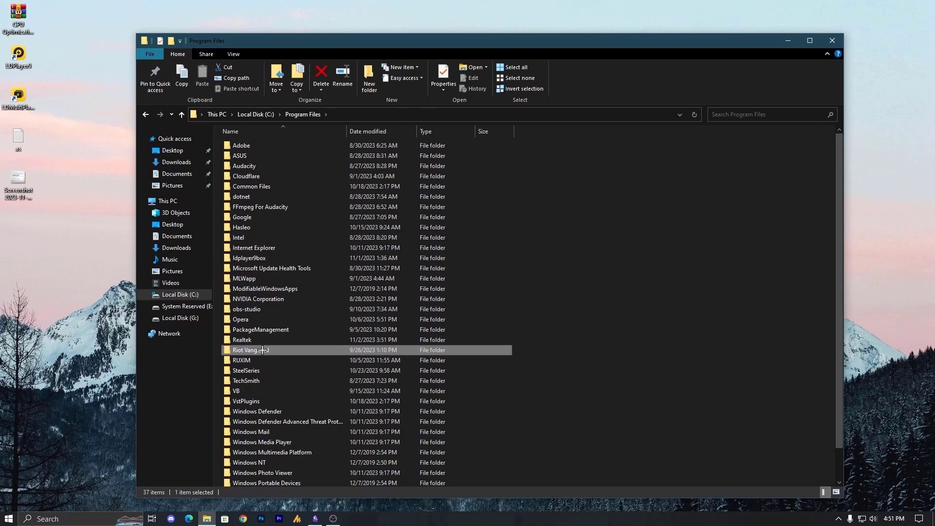
right_click(269, 350)
key(d)
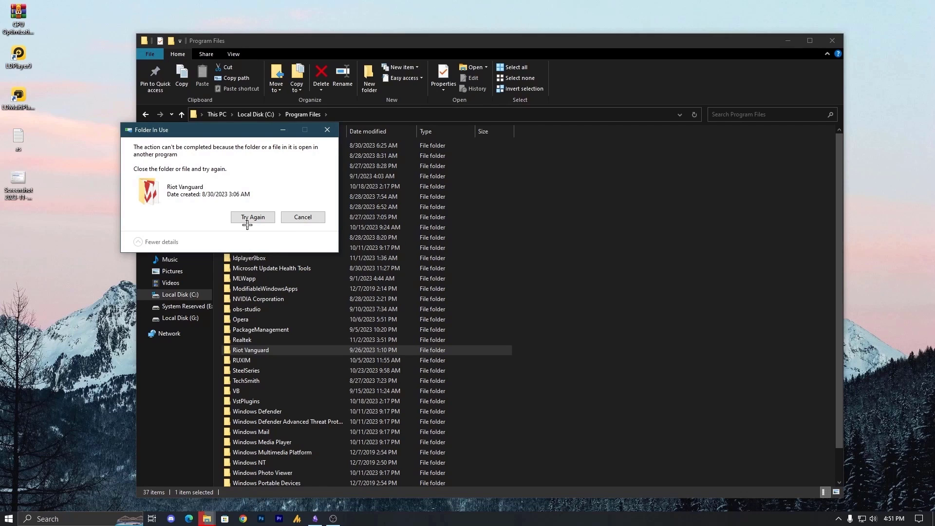
Quit Vanguard from the system tray, retry the folder deletion, and close File Explorer
scroll(390, 301, down, 2)
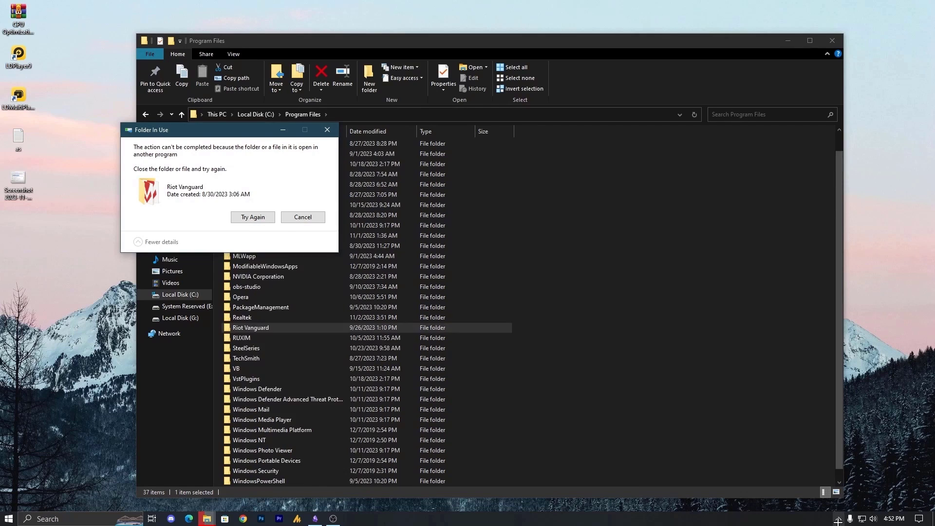
click(838, 519)
right_click(818, 506)
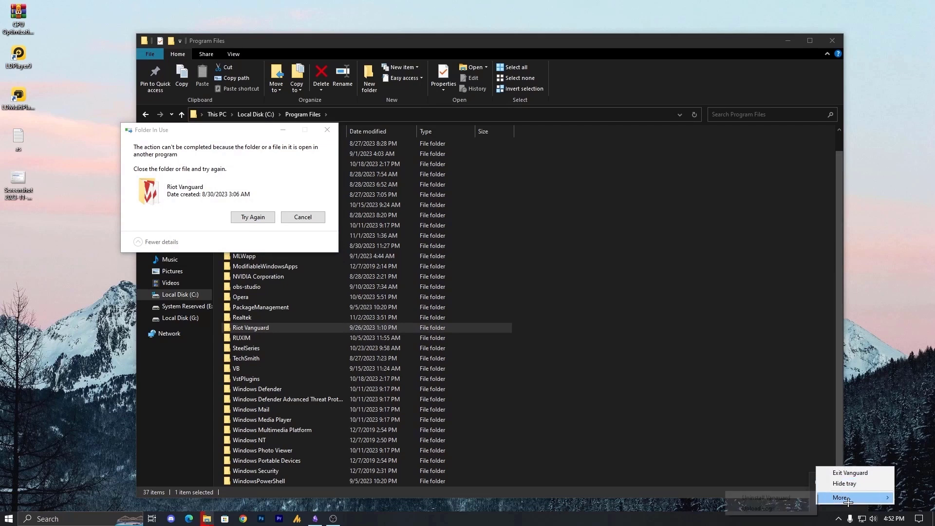
click(871, 477)
click(465, 303)
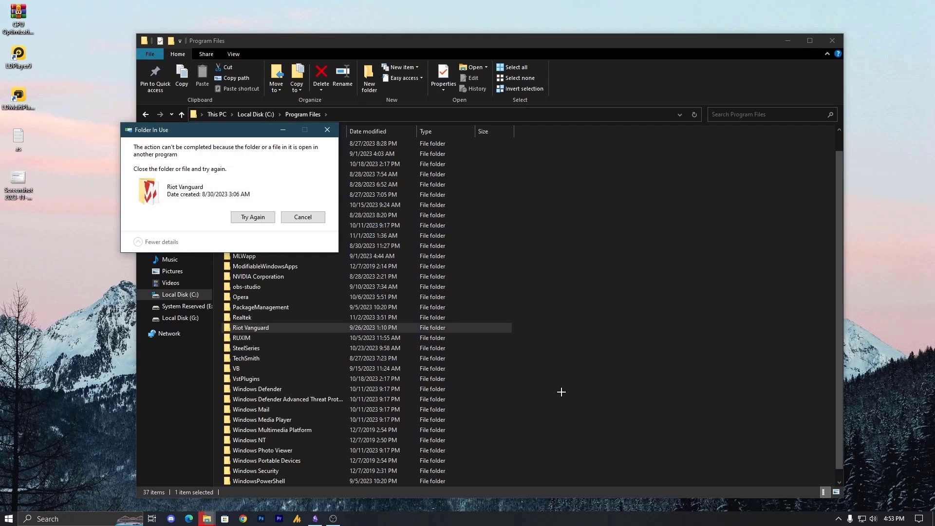
click(252, 217)
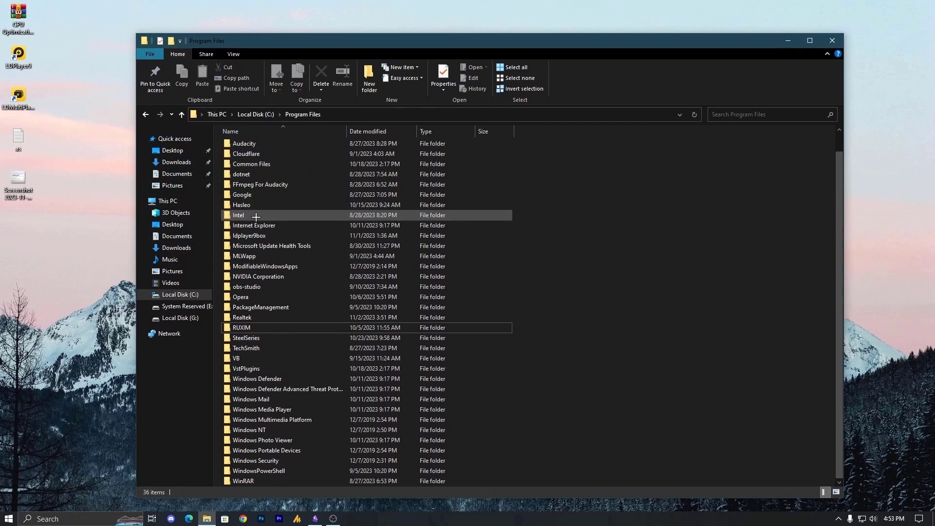
click(832, 41)
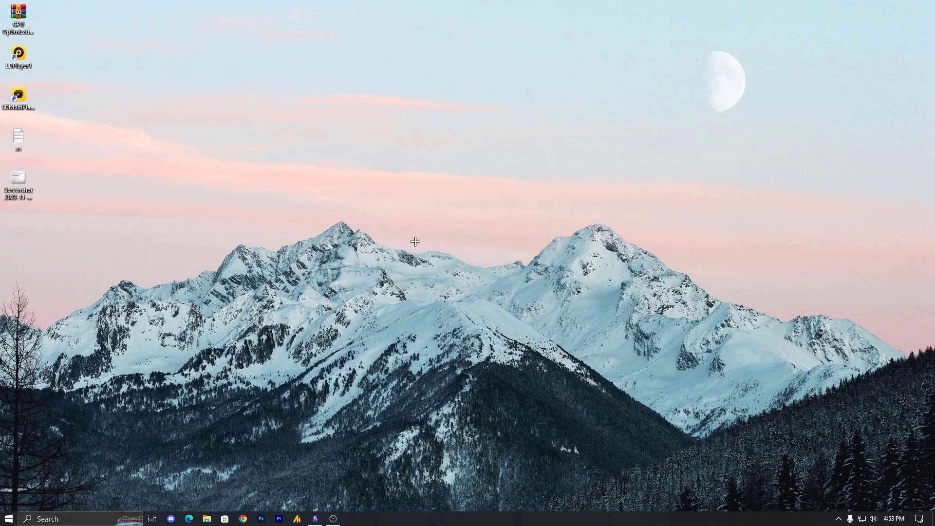
Launch Riot Client and sign in with the account username and password, with Stay signed in ticked
key(super)
text(r)
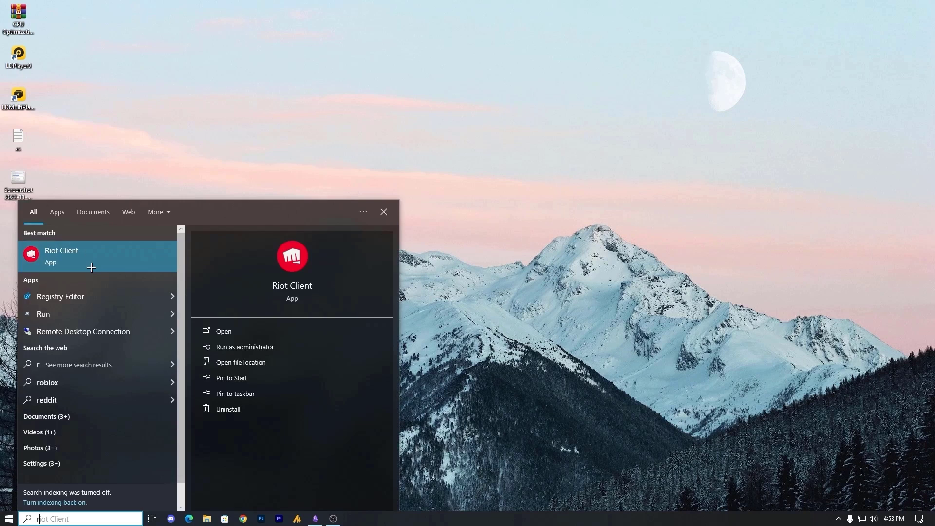
key(Return)
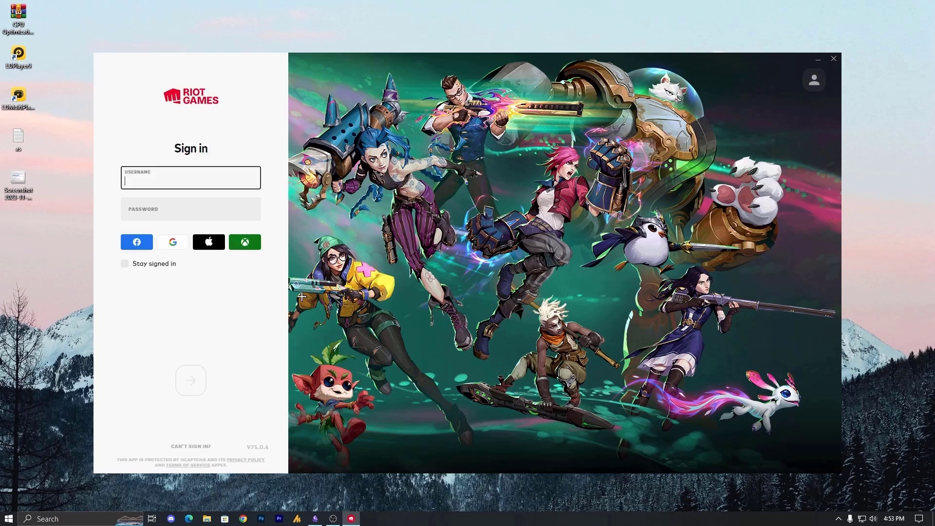
text(newee014)
key(Tab)
text(***)
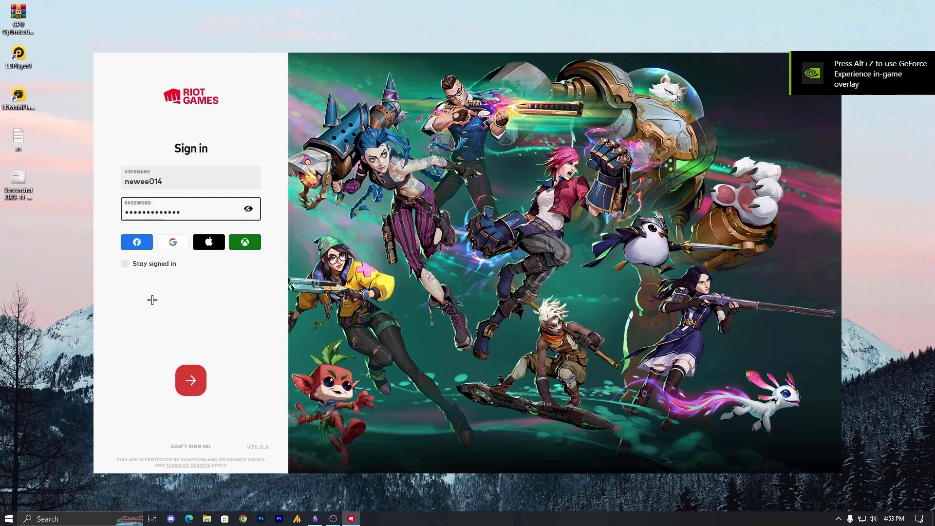
click(158, 270)
click(156, 267)
key(Return)
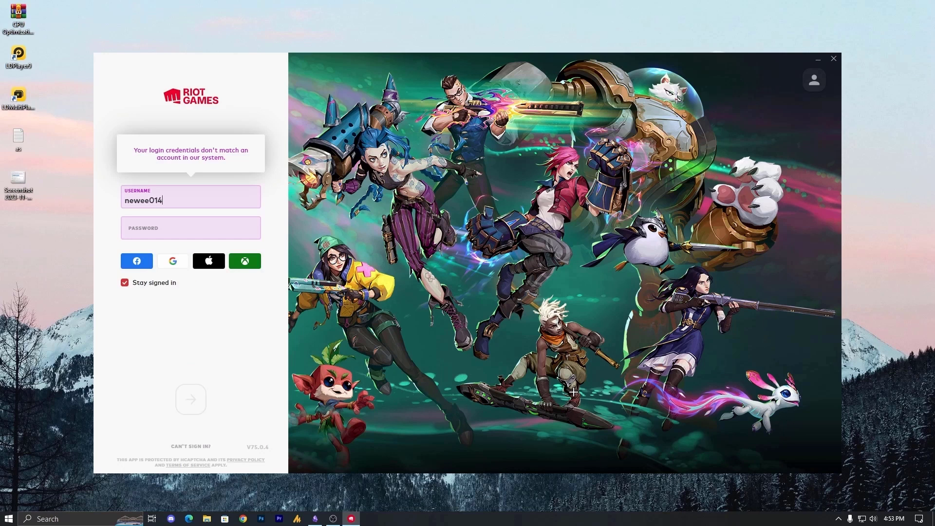
Re-enter the account password after the failed sign-in and submit again
click(195, 231)
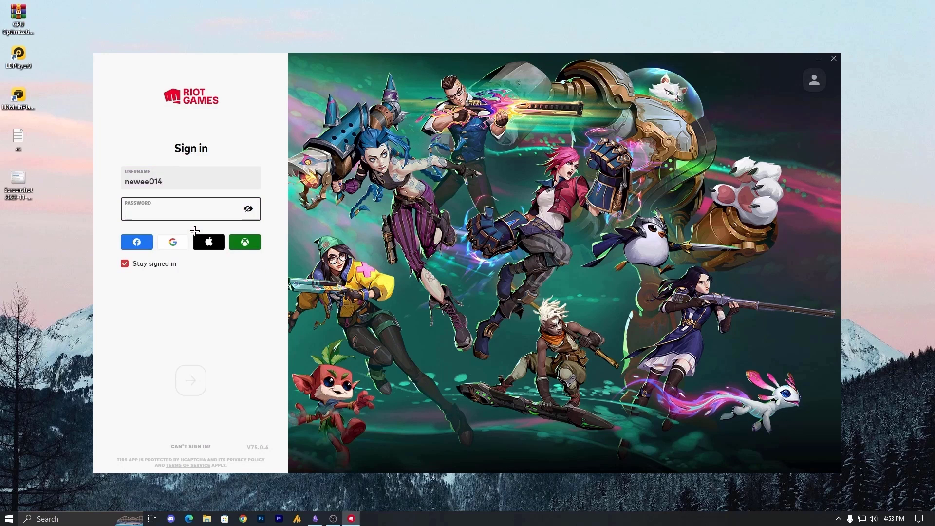
text(••)
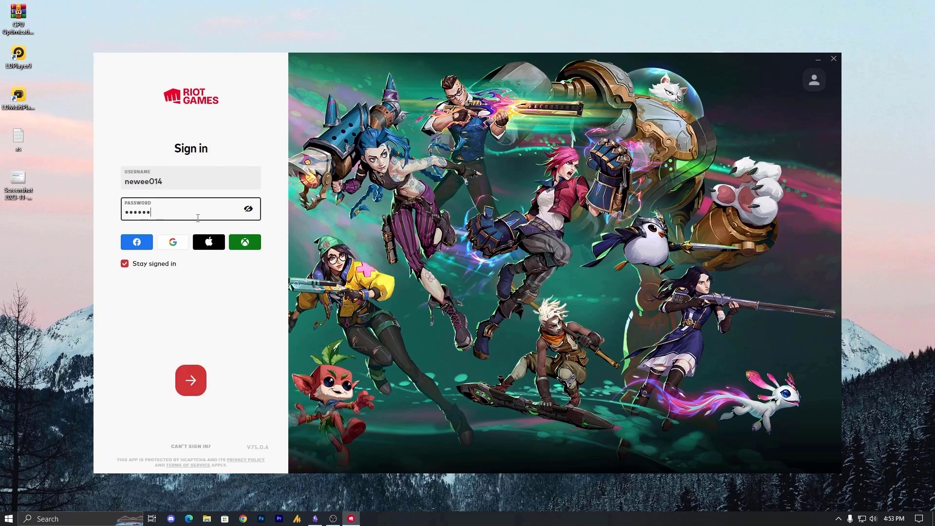
key(Return)
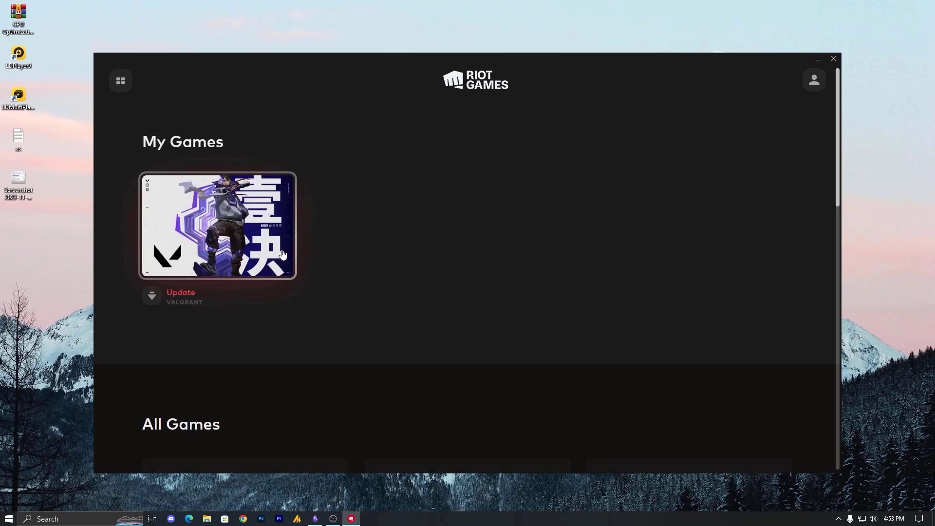
Run the VALORANT update to reinstall Vanguard, then reopen the VALORANT page from My Games
click(249, 276)
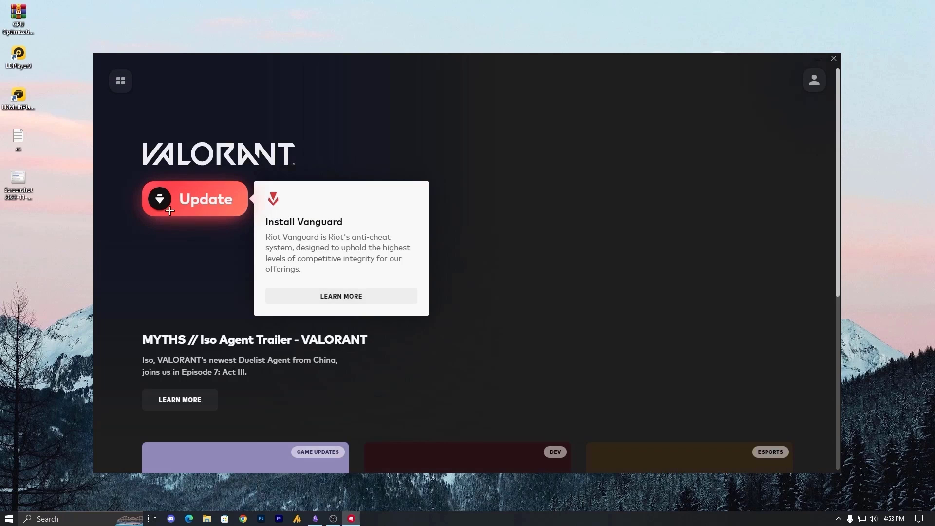
click(189, 209)
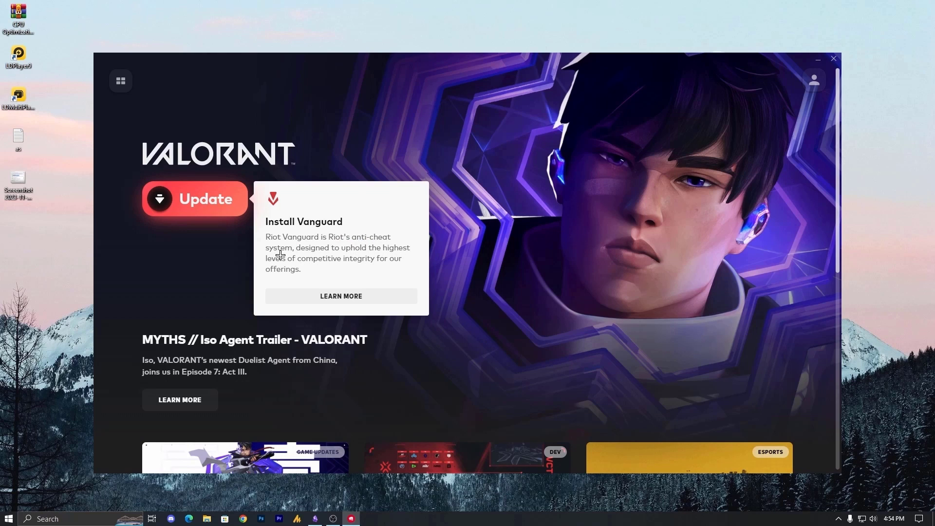
click(208, 215)
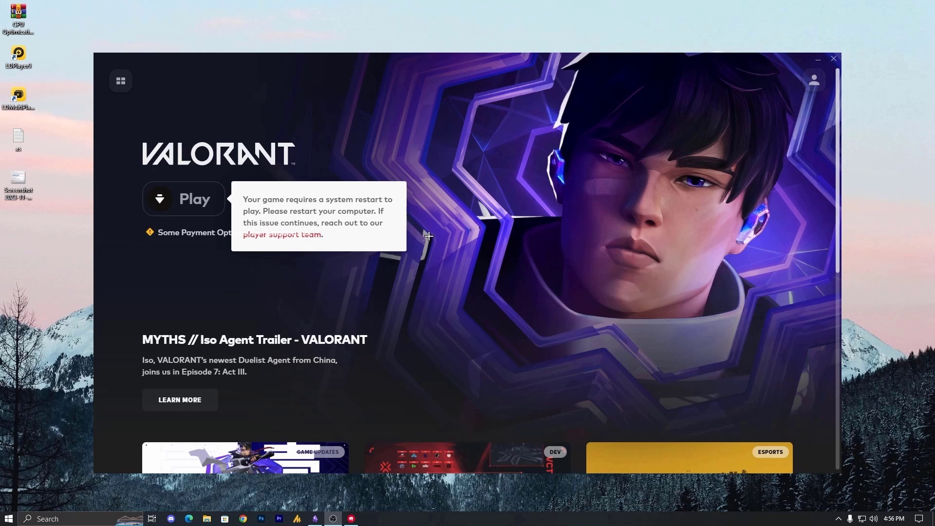
scroll(148, 161, down, 5)
scroll(148, 161, up, 5)
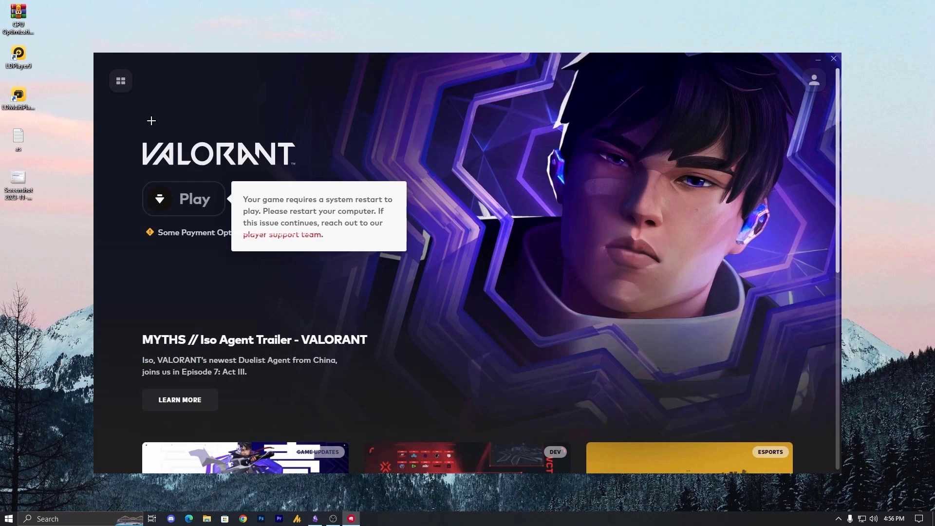
click(121, 80)
click(282, 263)
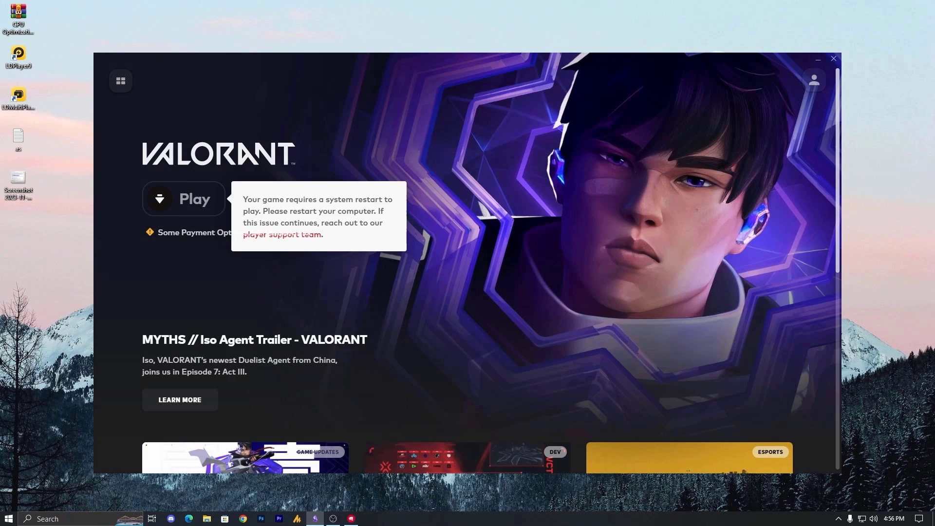